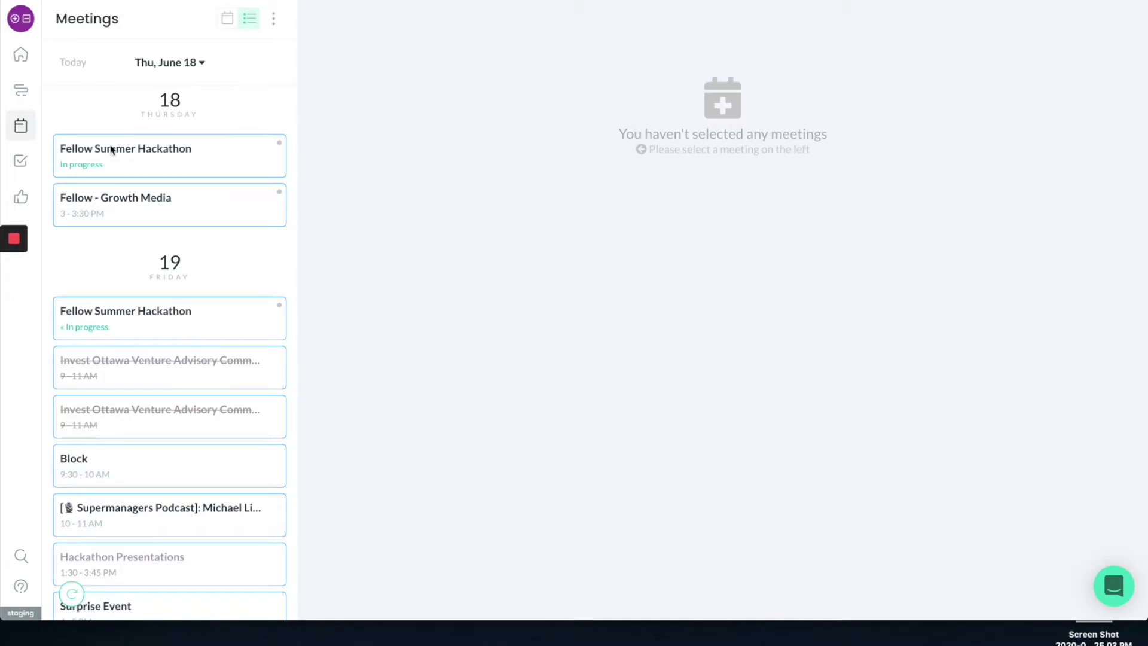
Step: Switch from Meetings to the My Action Items list in the left sidebar
{"action": "left_click", "coordinate": [17, 166]}
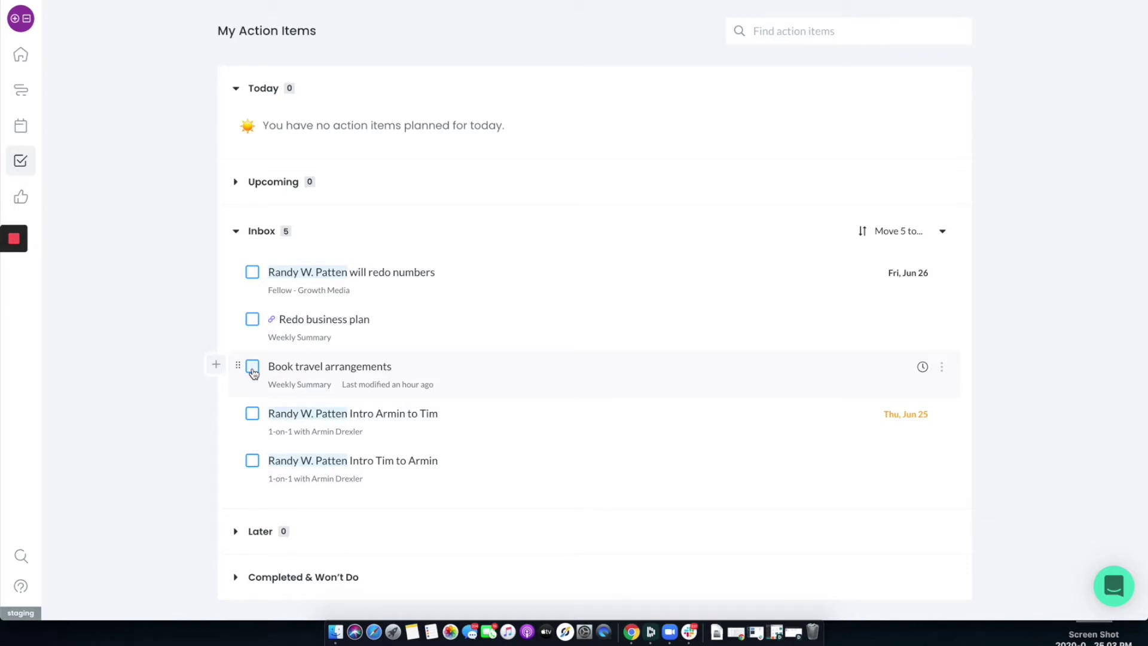
Step: Check off 'Book travel arrangements' so the Inbox drops to four items
{"action": "left_click", "coordinate": [253, 372]}
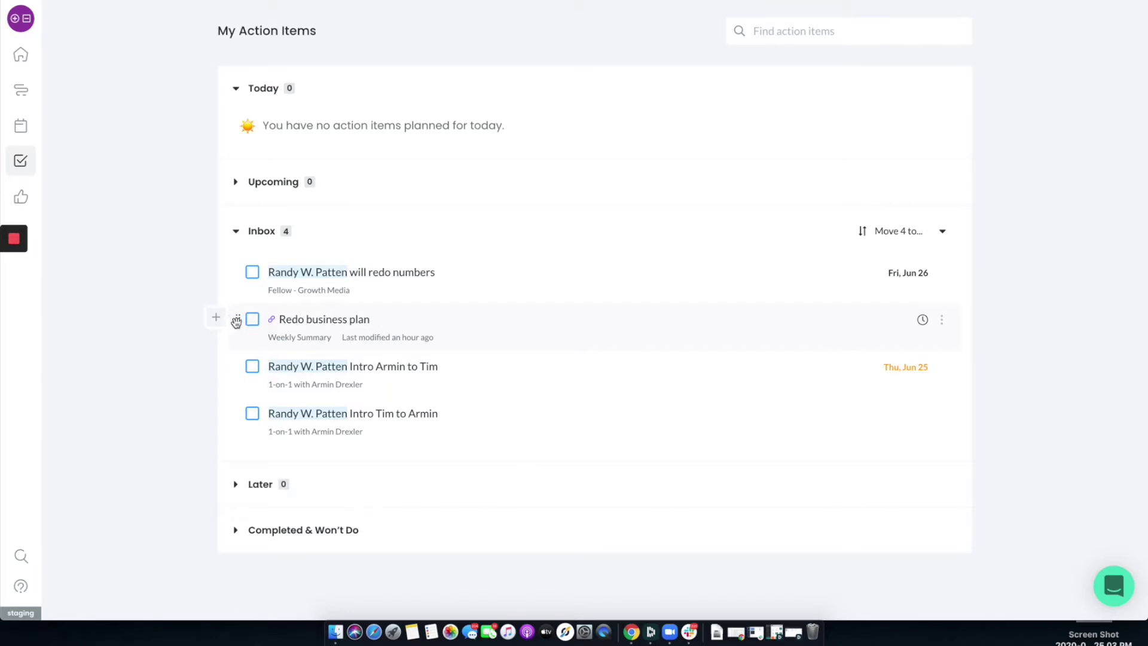
Step: Move 'Redo business plan' and the Jun 25 intro into Upcoming; schedule and complete redo numbers today
{"action": "left_click_drag", "start_coordinate": [236, 321], "coordinate": [251, 195]}
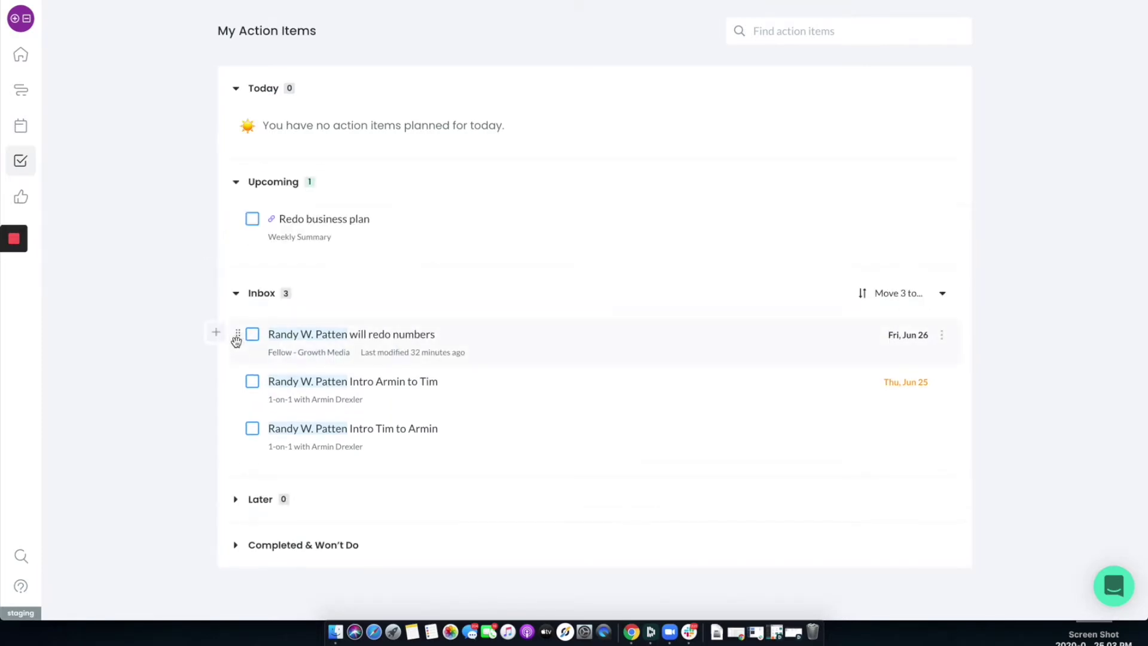
{"action": "left_click_drag", "start_coordinate": [236, 340], "coordinate": [257, 258]}
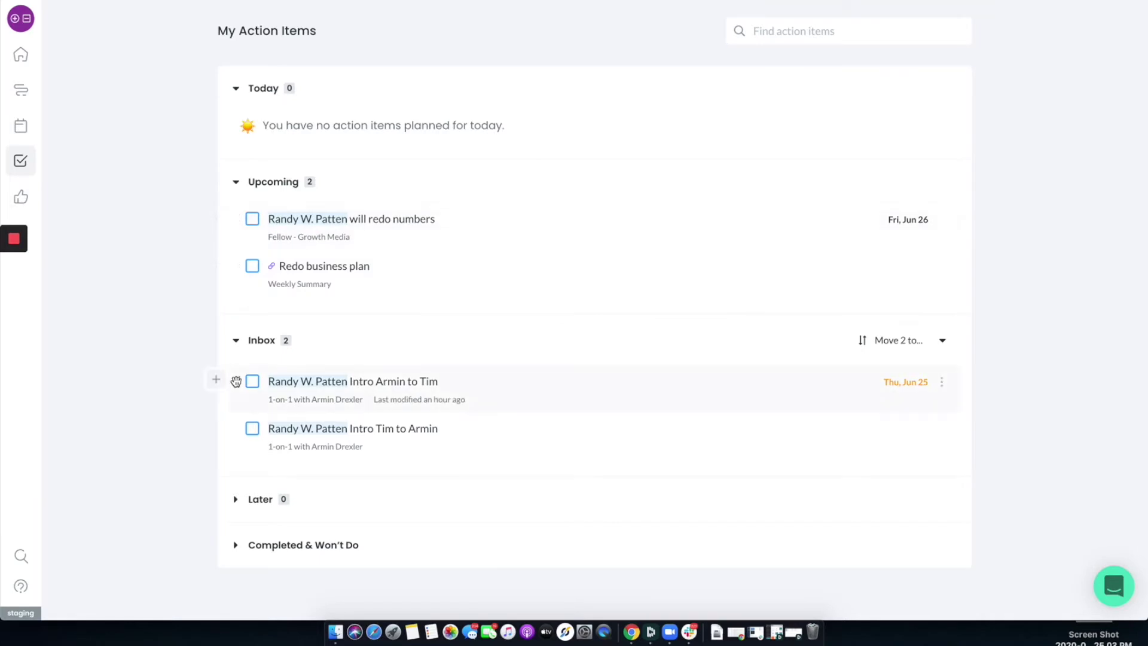
{"action": "left_click_drag", "start_coordinate": [236, 382], "coordinate": [241, 250]}
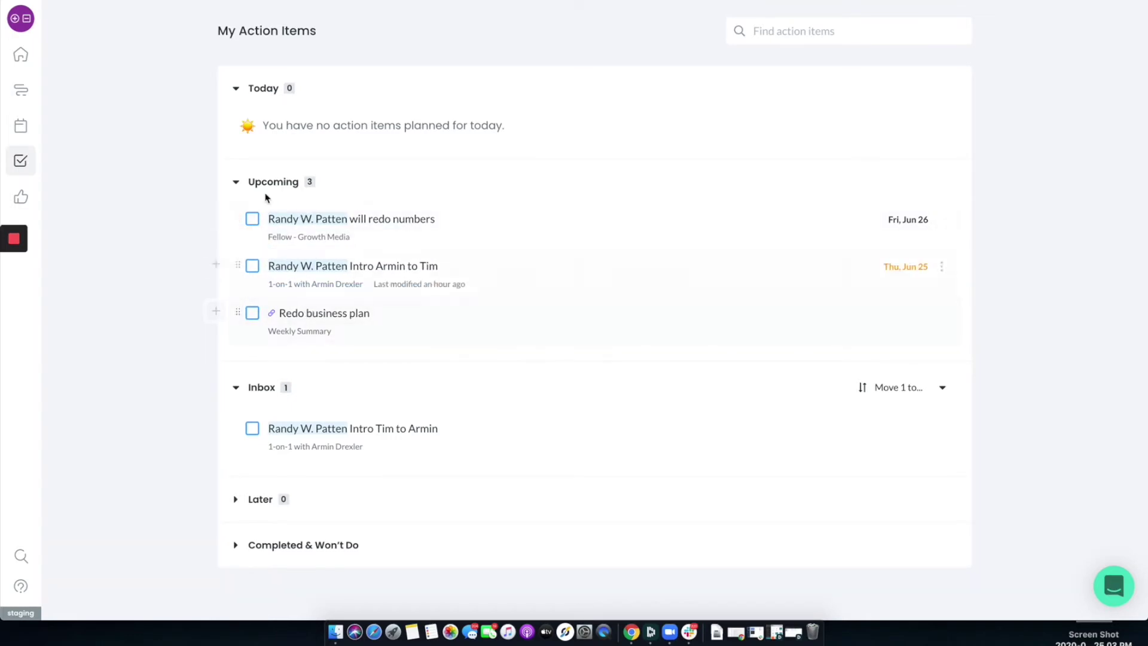
{"action": "left_click_drag", "start_coordinate": [239, 220], "coordinate": [254, 128]}
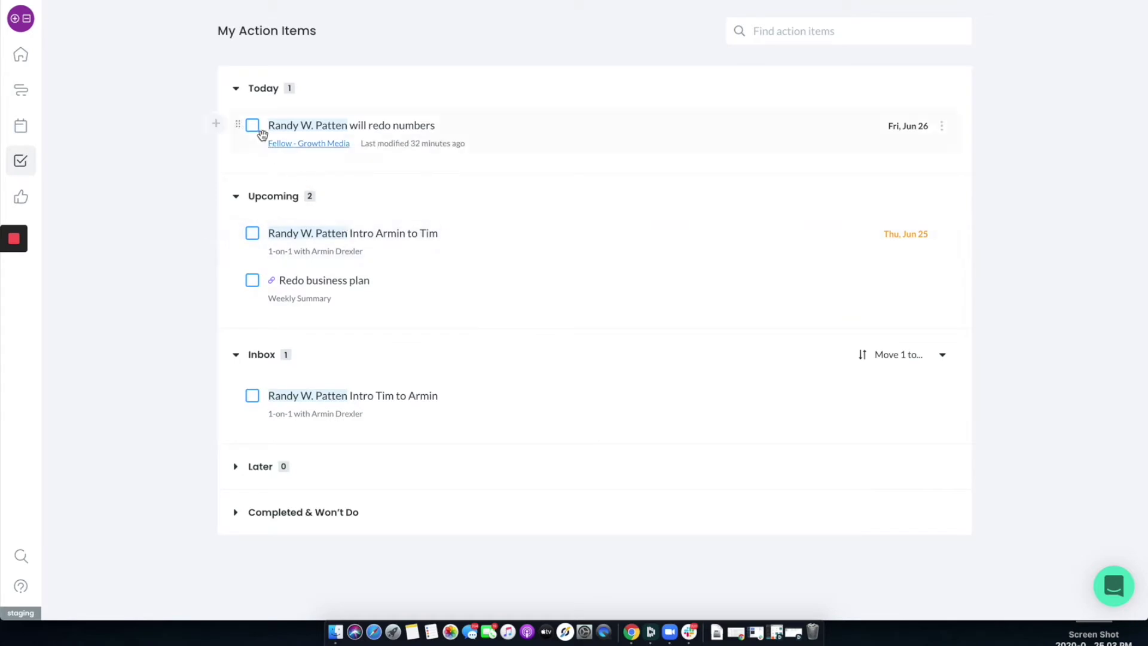
{"action": "left_click", "coordinate": [252, 125]}
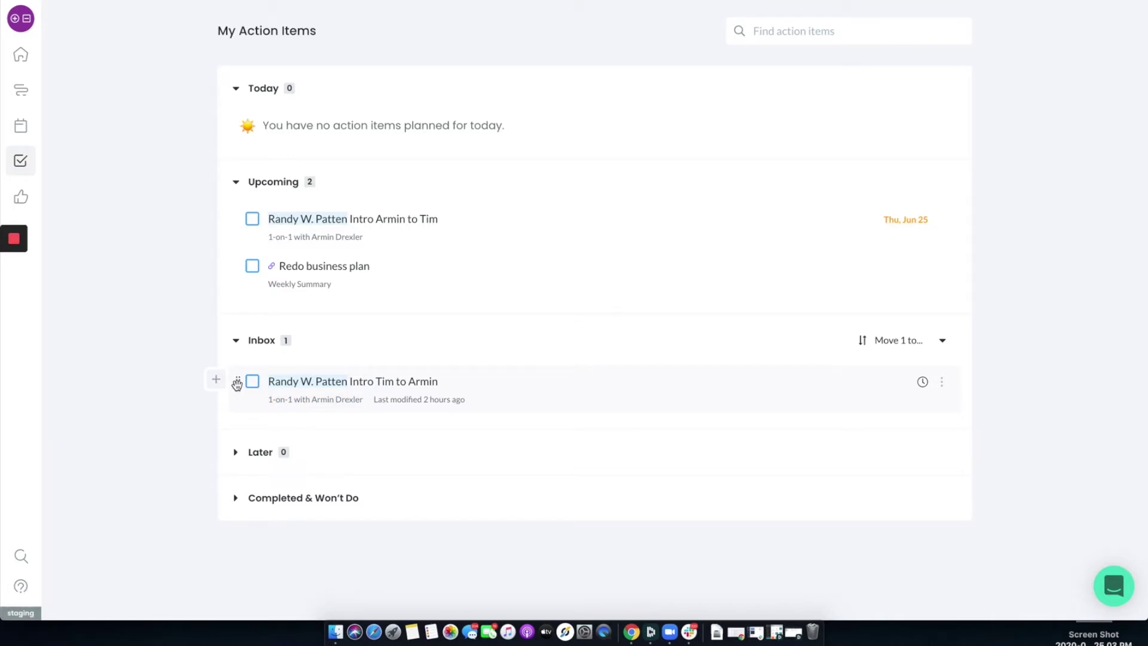
Step: Move the remaining introduction item from the Inbox into the Later section
{"action": "left_click_drag", "start_coordinate": [237, 385], "coordinate": [282, 459]}
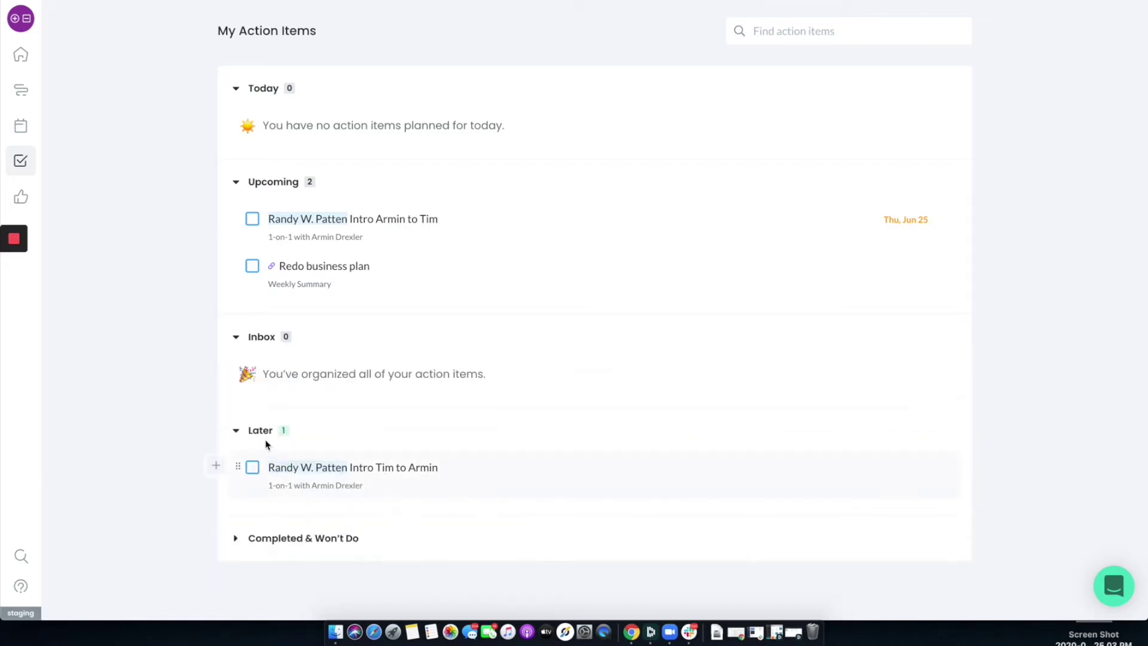
{"action": "left_click", "coordinate": [234, 432]}
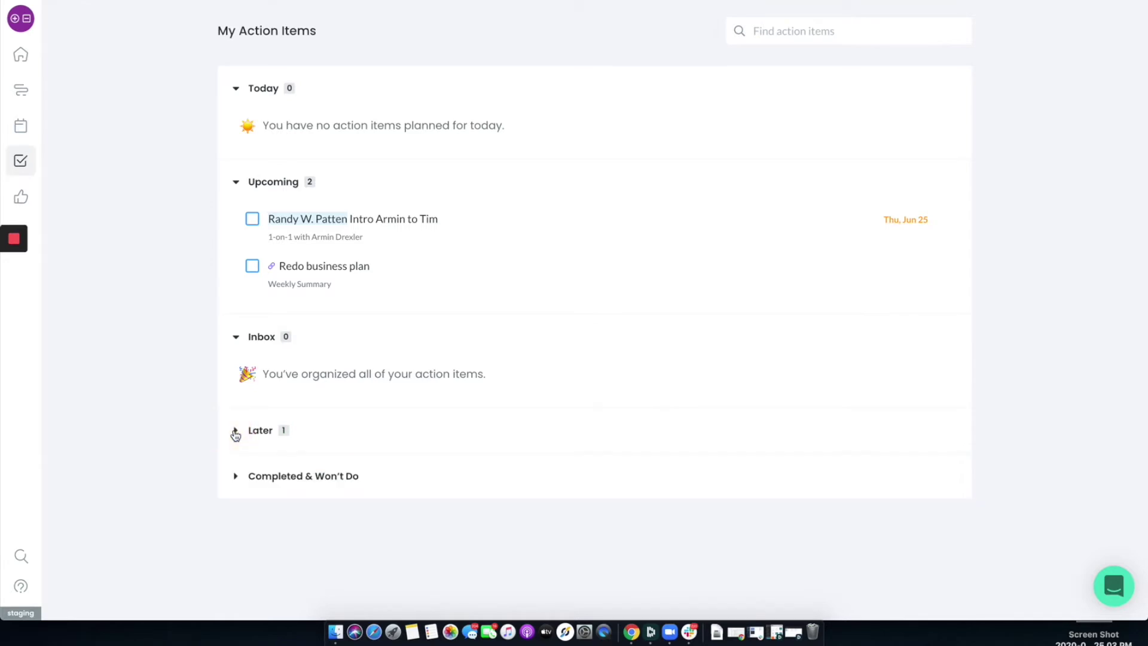
{"action": "left_click", "coordinate": [235, 431]}
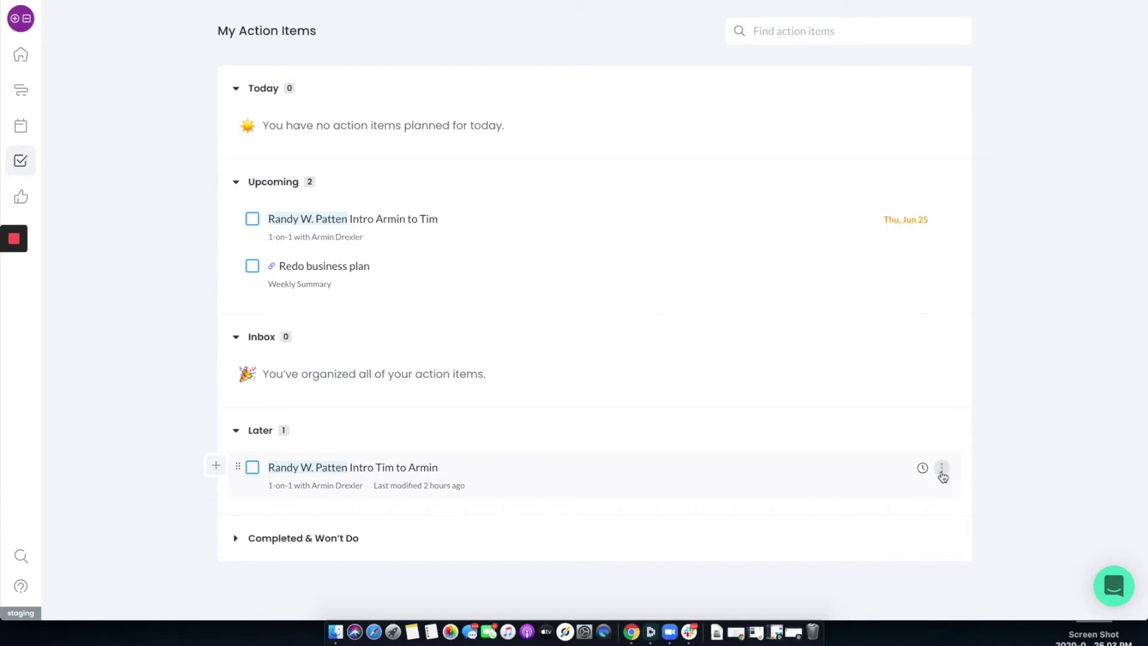
Step: Mark the Later introduction item as Won't Do and confirm it under Completed & Won't Do
{"action": "left_click", "coordinate": [943, 473]}
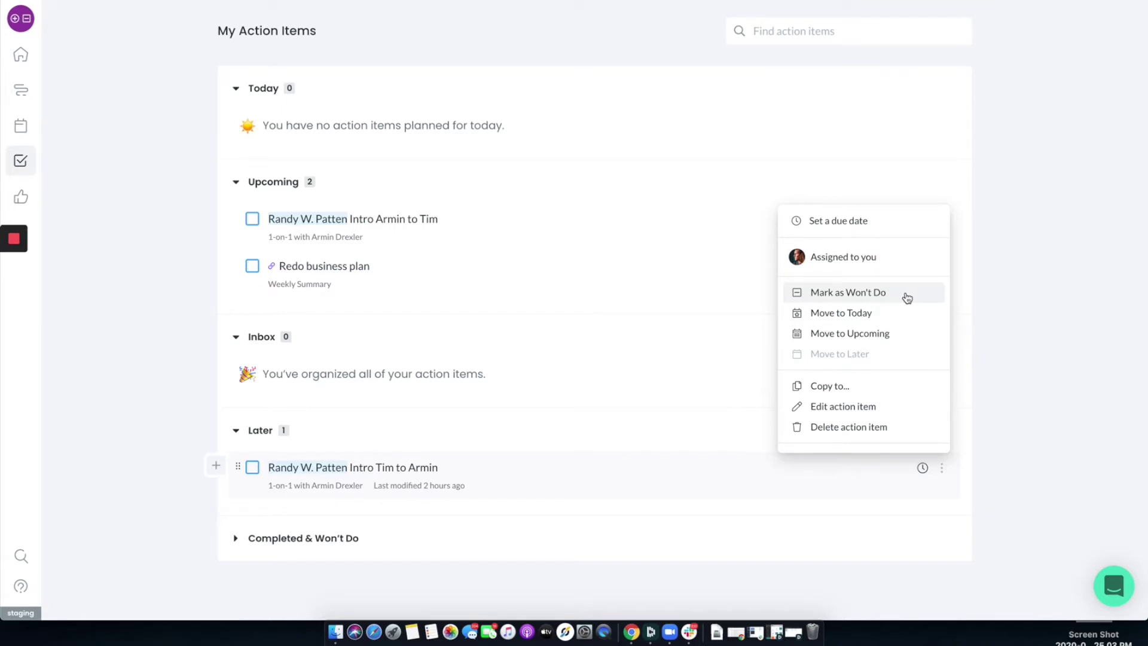
{"action": "left_click", "coordinate": [898, 295]}
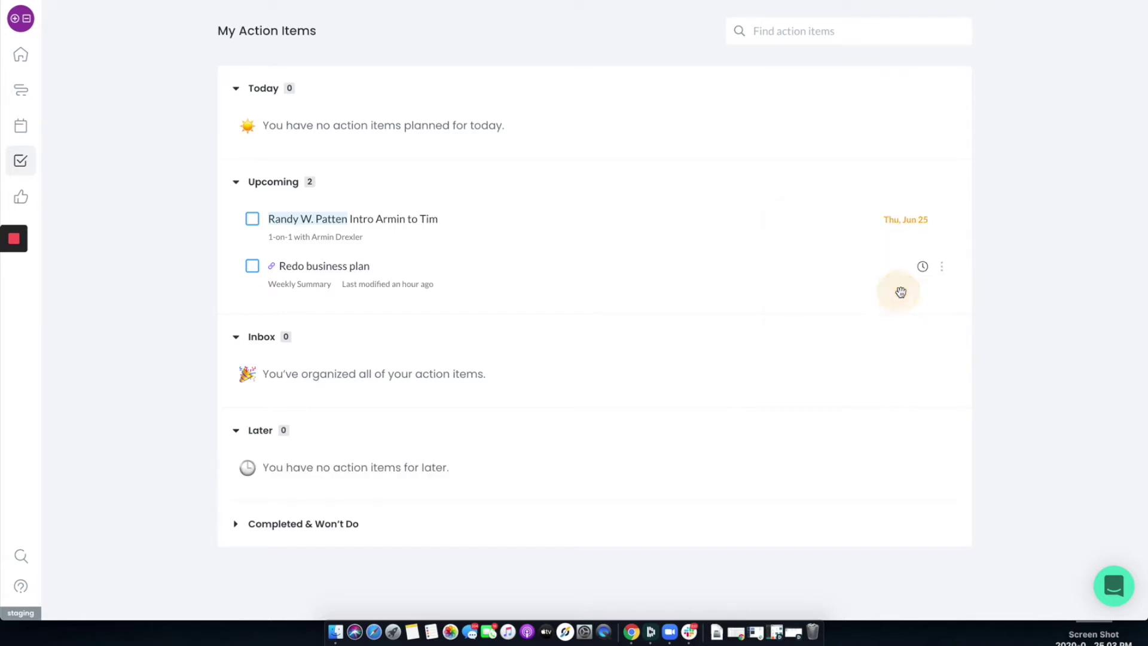
{"action": "left_click", "coordinate": [238, 525]}
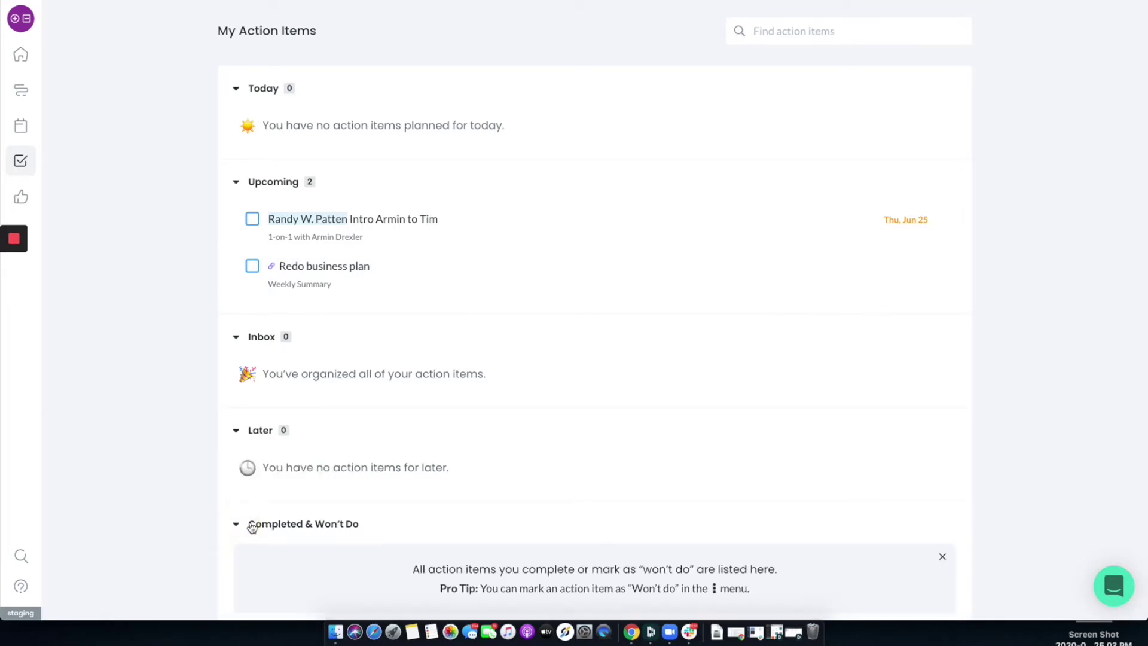
{"action": "scroll", "coordinate": [252, 526], "scroll_direction": "down", "scroll_amount": 3}
{"action": "scroll", "coordinate": [254, 526], "scroll_direction": "down", "scroll_amount": 2}
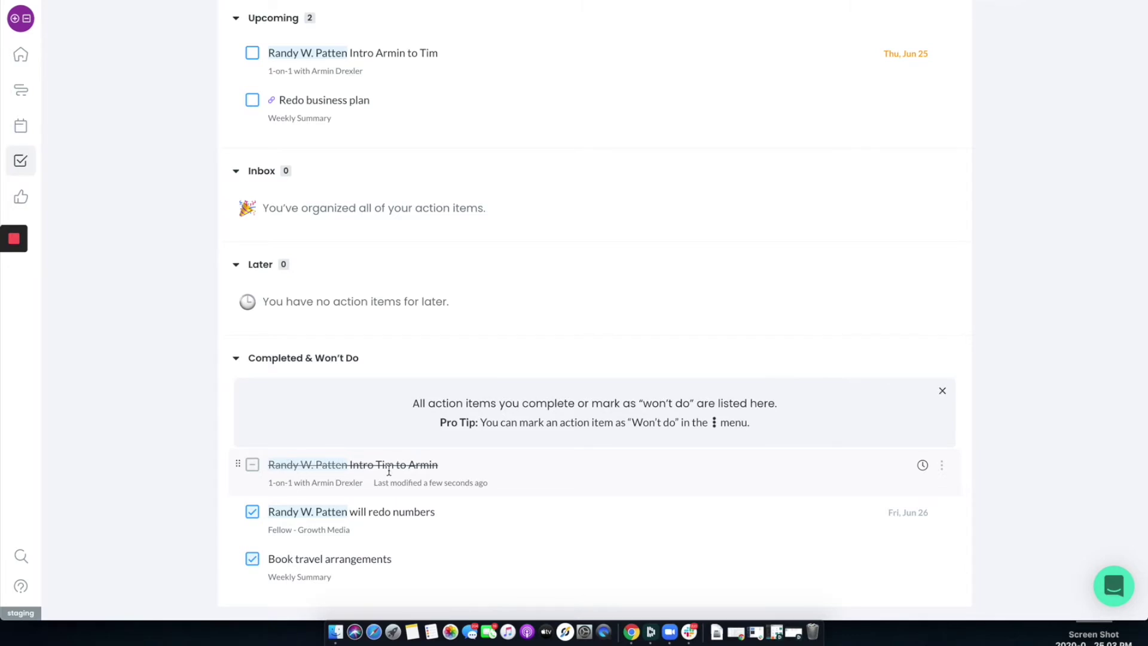
{"action": "left_click", "coordinate": [237, 359]}
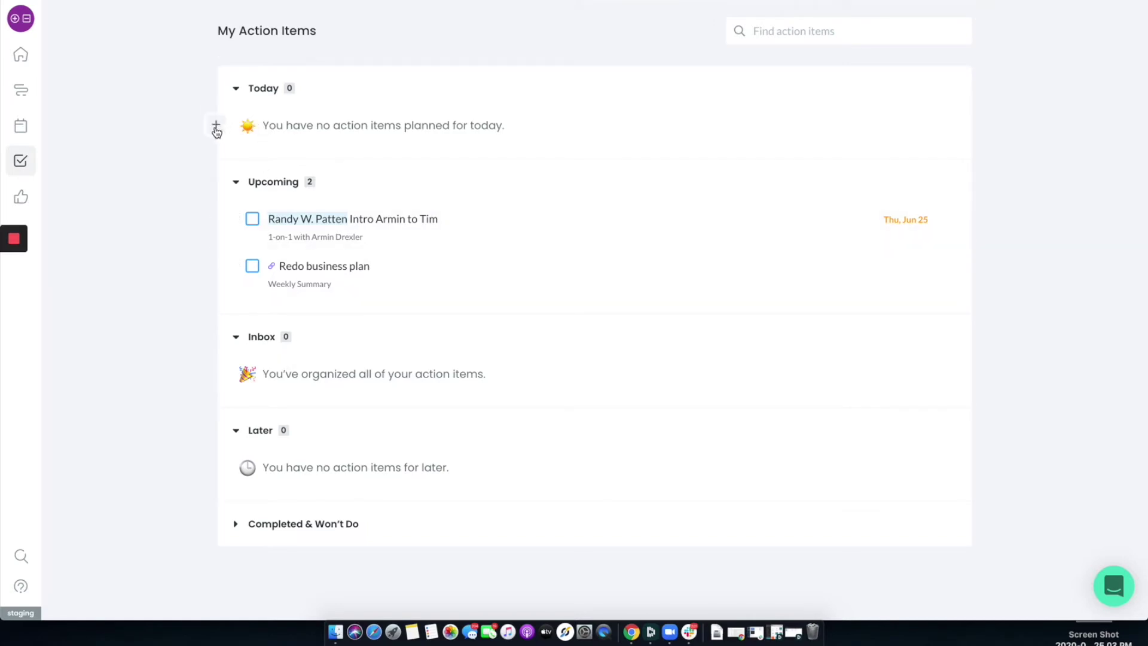
Step: Add a new Today action item titled 'Review project X material'
{"action": "left_click", "coordinate": [216, 127]}
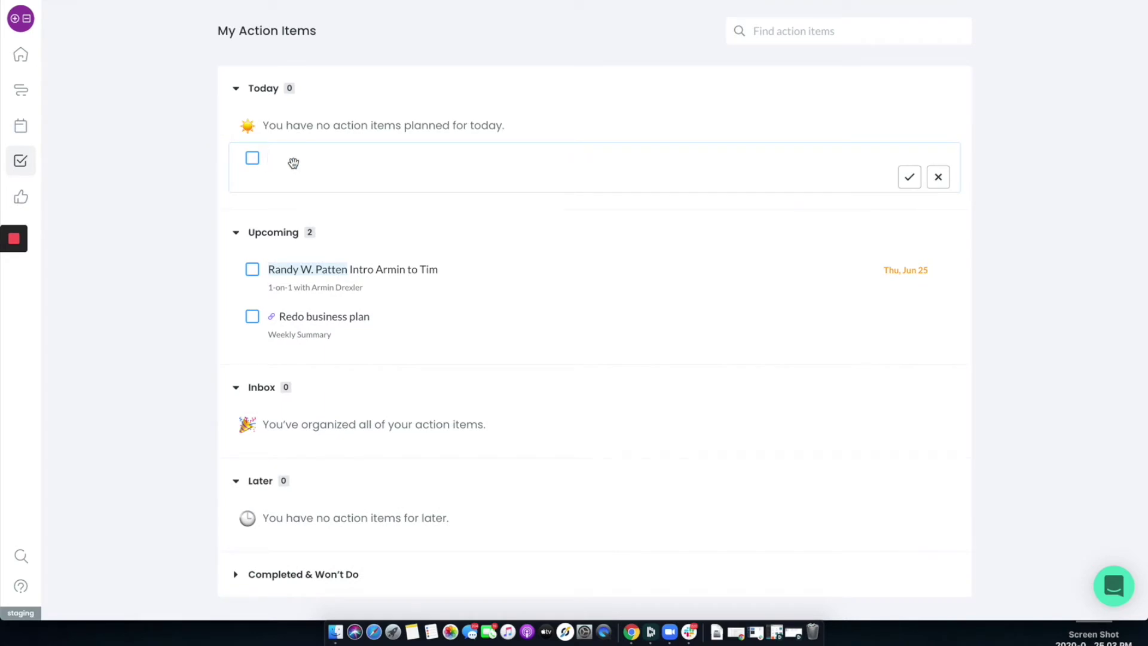
{"action": "type", "text": "Review project X material"}
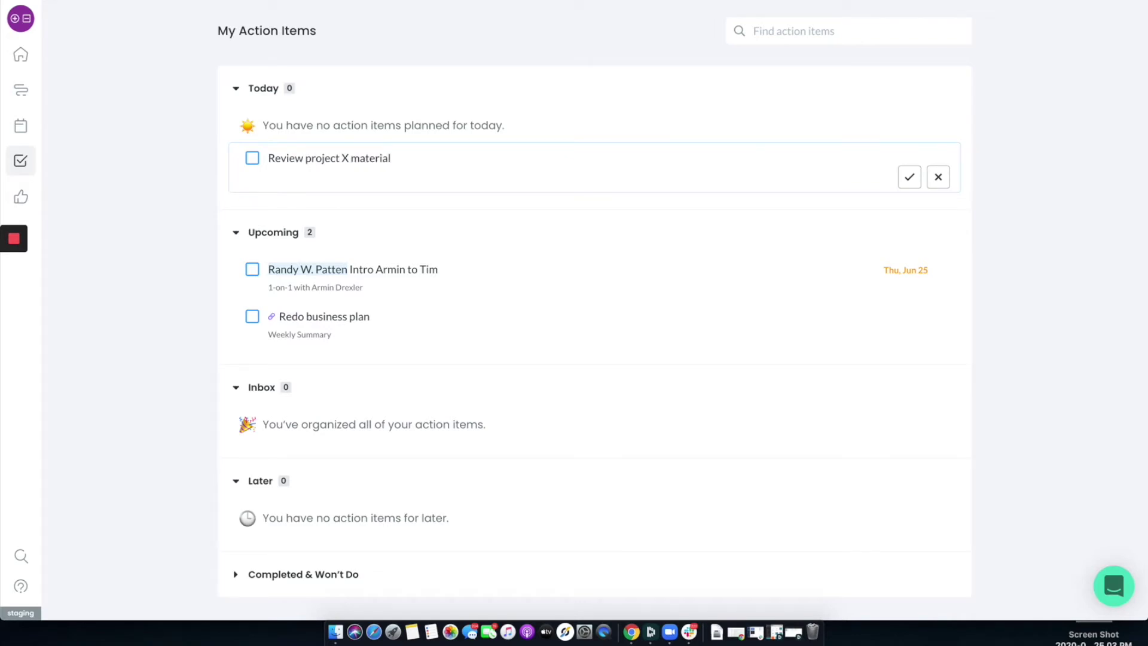
{"action": "key", "text": "Return"}
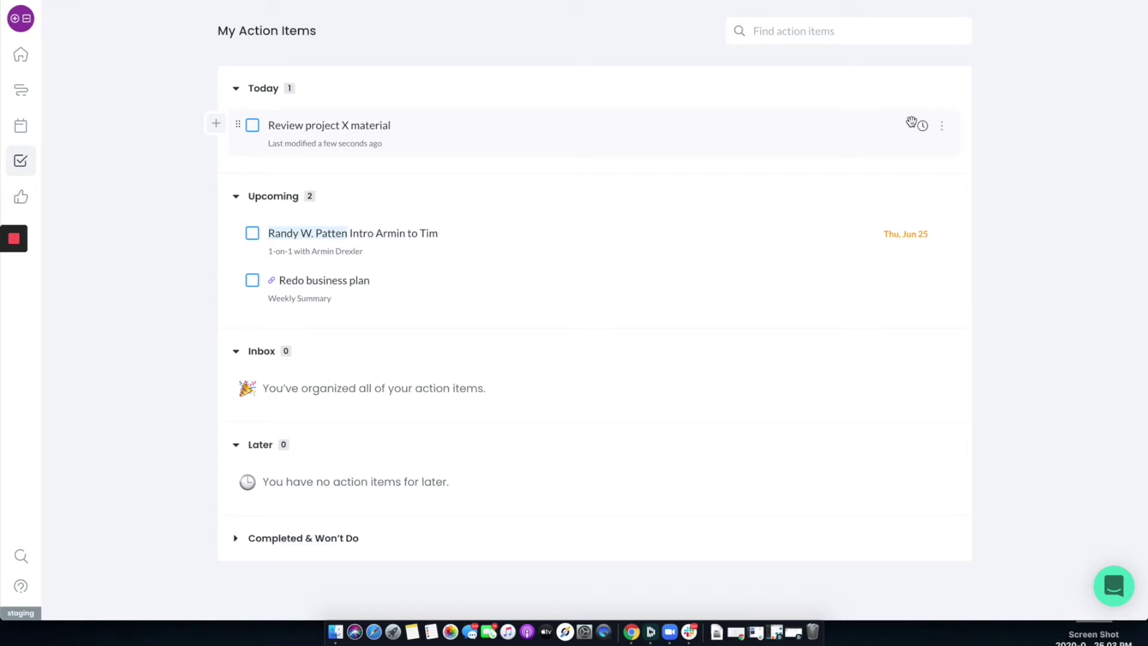
{"action": "left_click", "coordinate": [941, 127]}
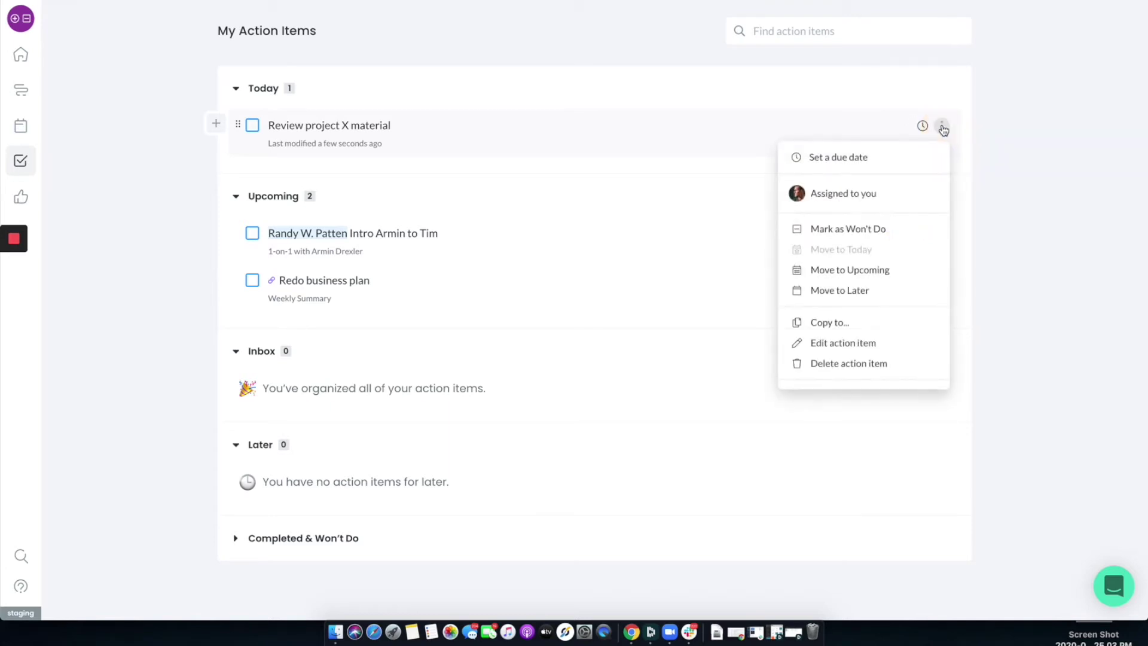
Step: Copy 'Review project X material' as a linked item into the Daily planner stream
{"action": "left_click", "coordinate": [838, 329]}
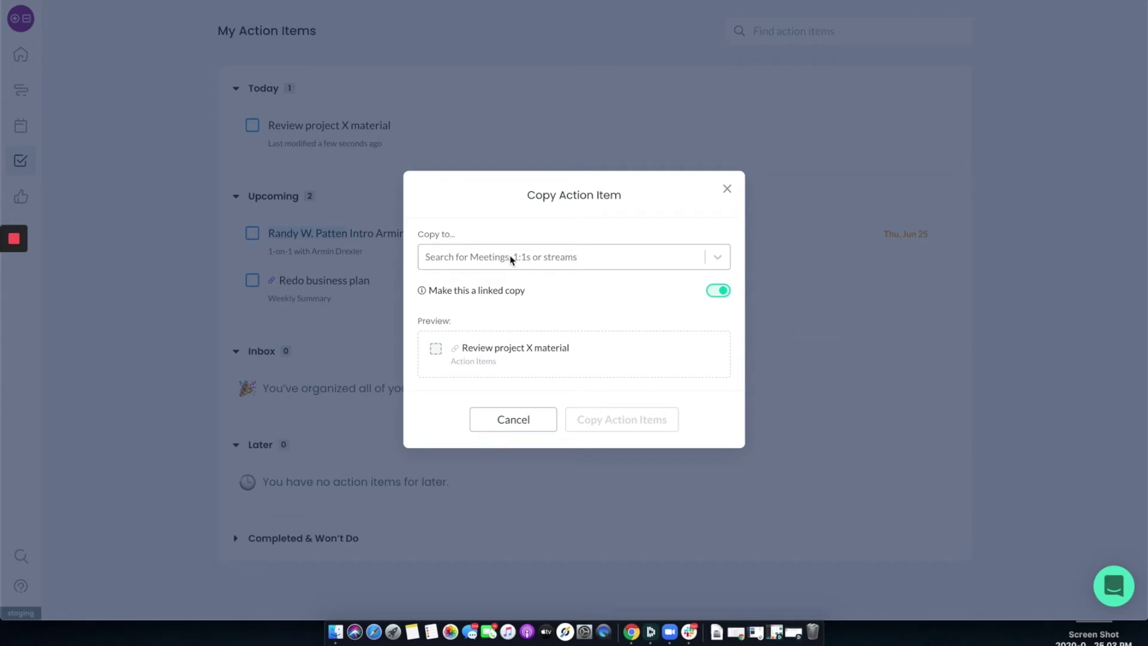
{"action": "left_click", "coordinate": [511, 259]}
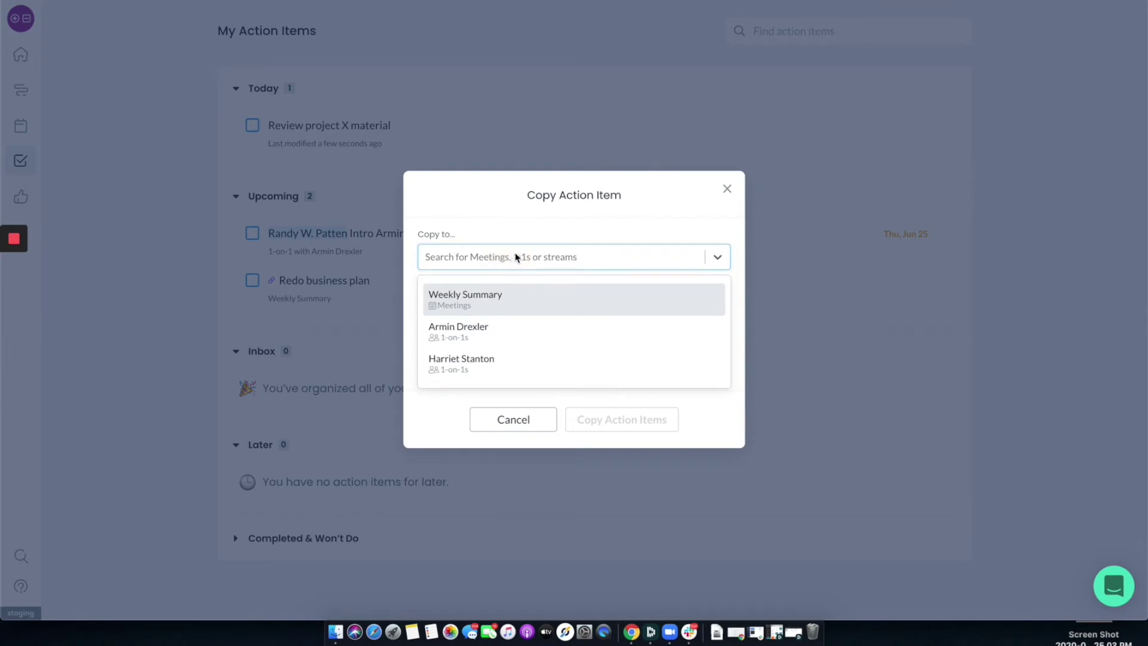
{"action": "type", "text": "da"}
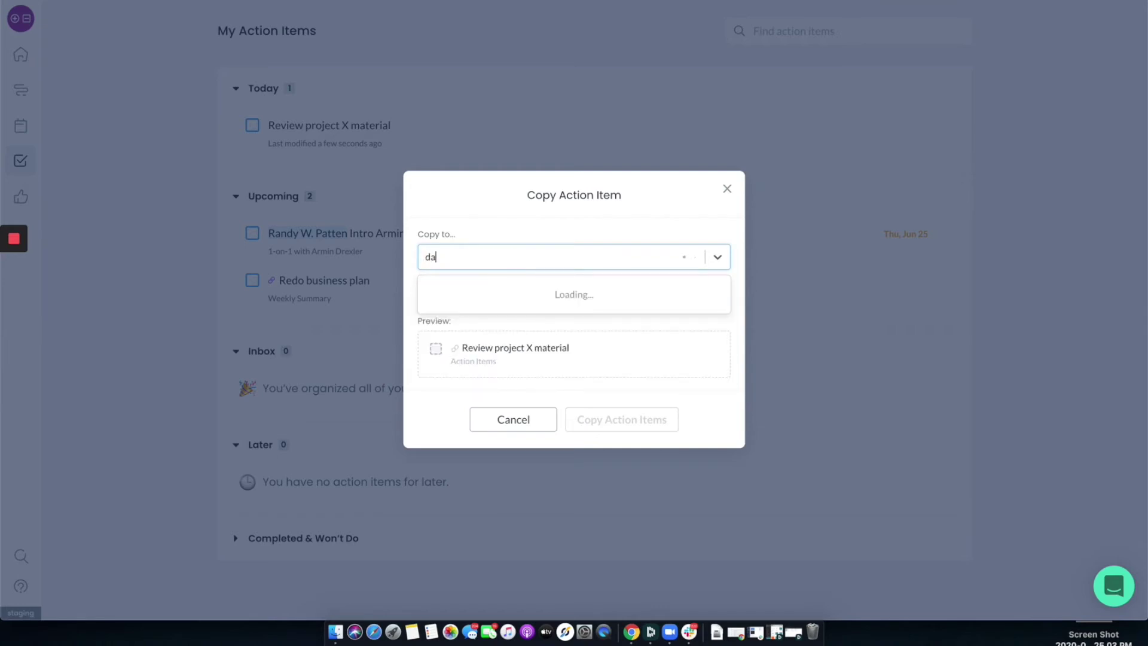
{"action": "type", "text": "il"}
{"action": "key", "text": "BackSpace"}
{"action": "key", "text": "BackSpace"}
{"action": "key", "text": "BackSpace"}
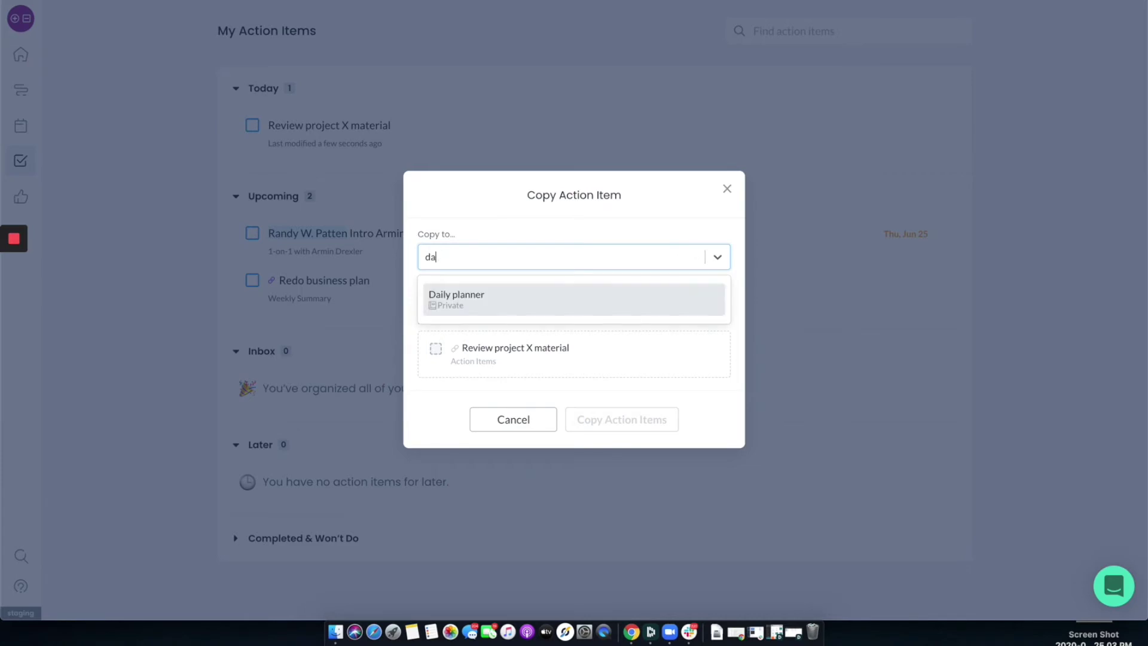
{"action": "left_click", "coordinate": [484, 302]}
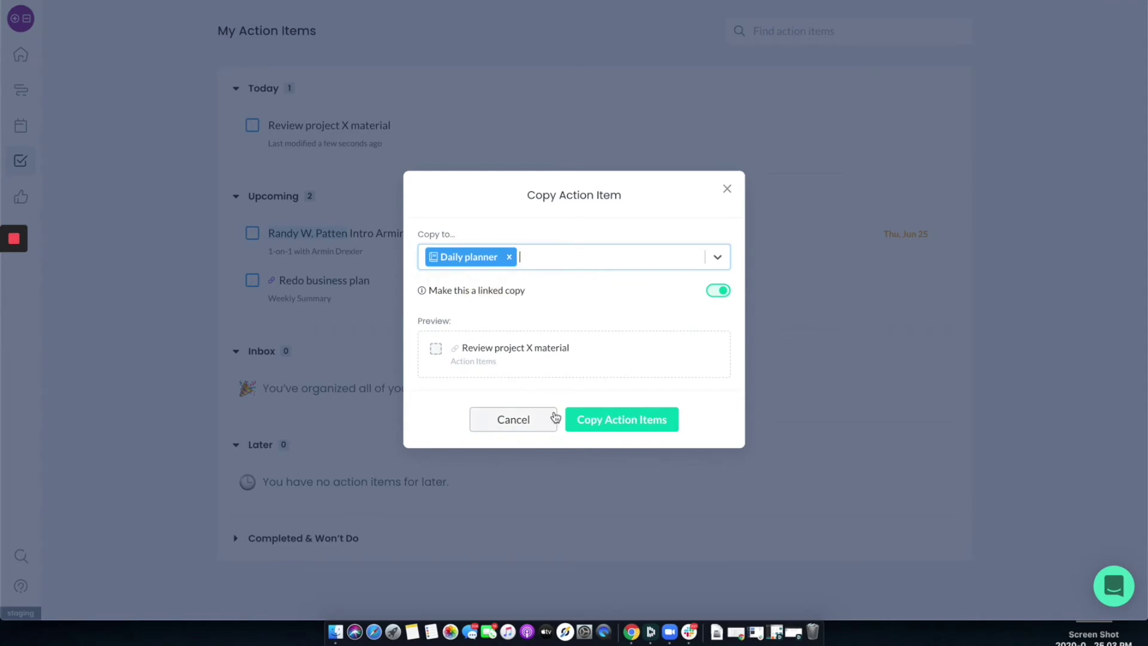
{"action": "left_click", "coordinate": [600, 423]}
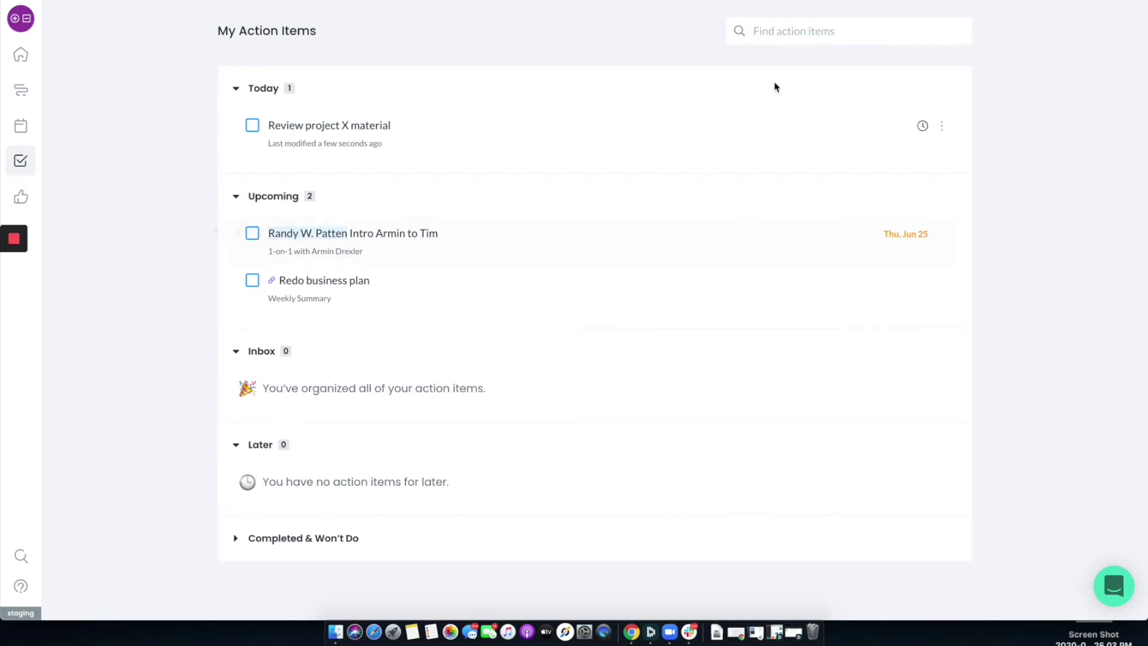
Step: Search action items for 'project', then clear the search to restore the full list
{"action": "left_click", "coordinate": [786, 33]}
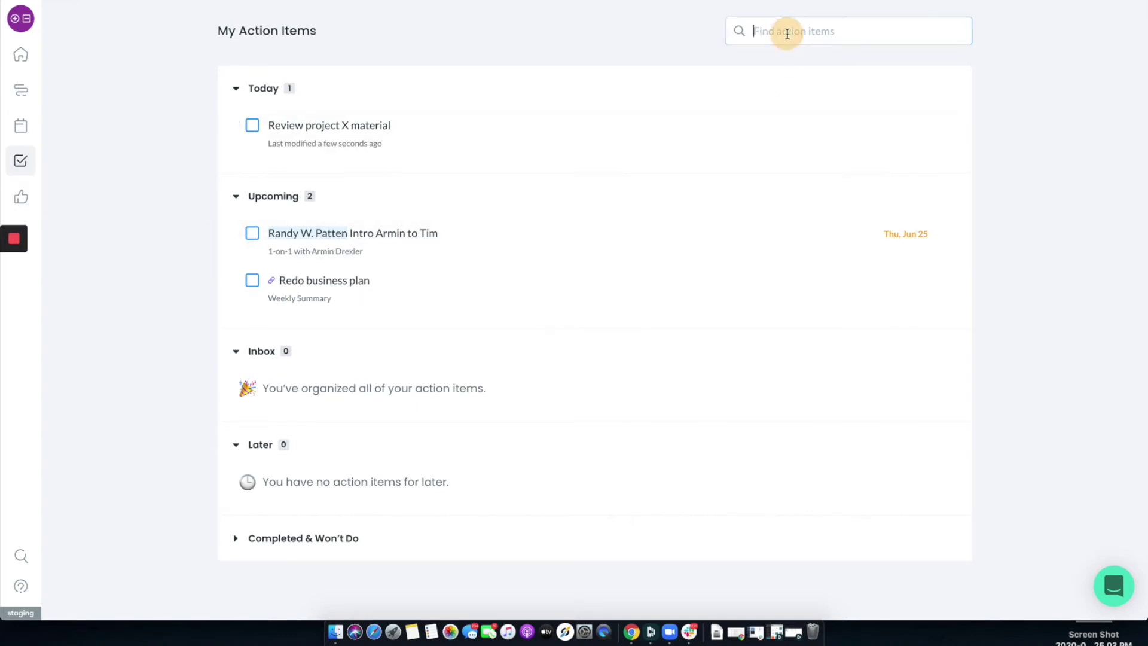
{"action": "type", "text": "project"}
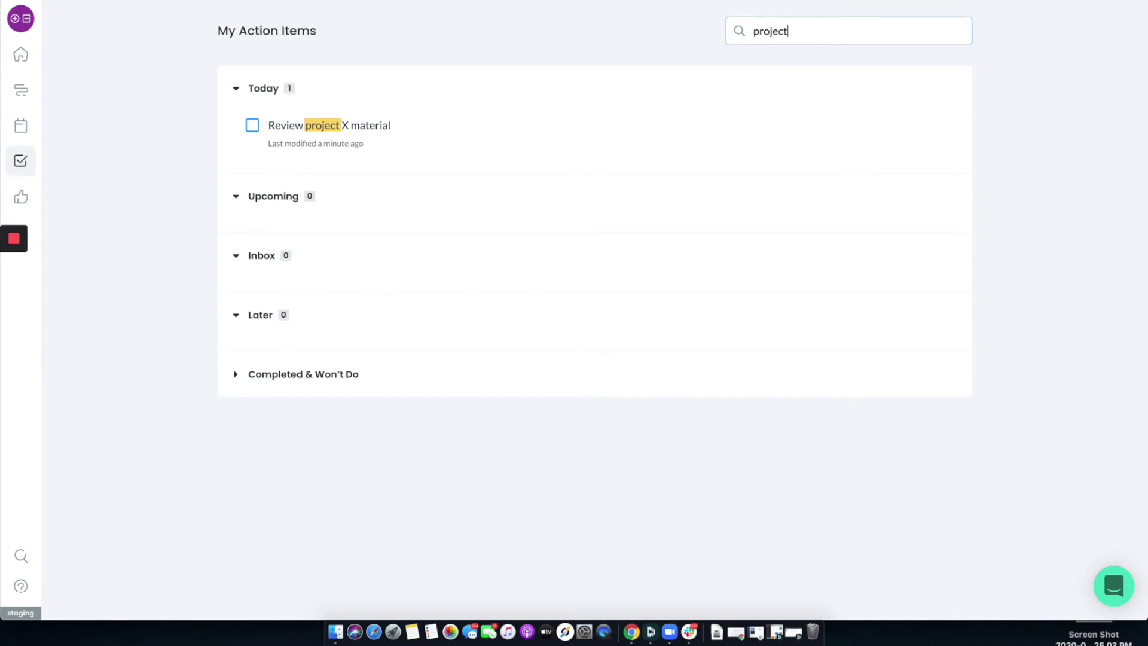
{"action": "key", "text": "BackSpace"}
{"action": "key", "text": "BackSpace"}
{"action": "key", "text": "BackSpace"}
{"action": "key", "text": "BackSpace"}
{"action": "key", "text": "BackSpace"}
{"action": "key", "text": "BackSpace"}
{"action": "key", "text": "BackSpace"}
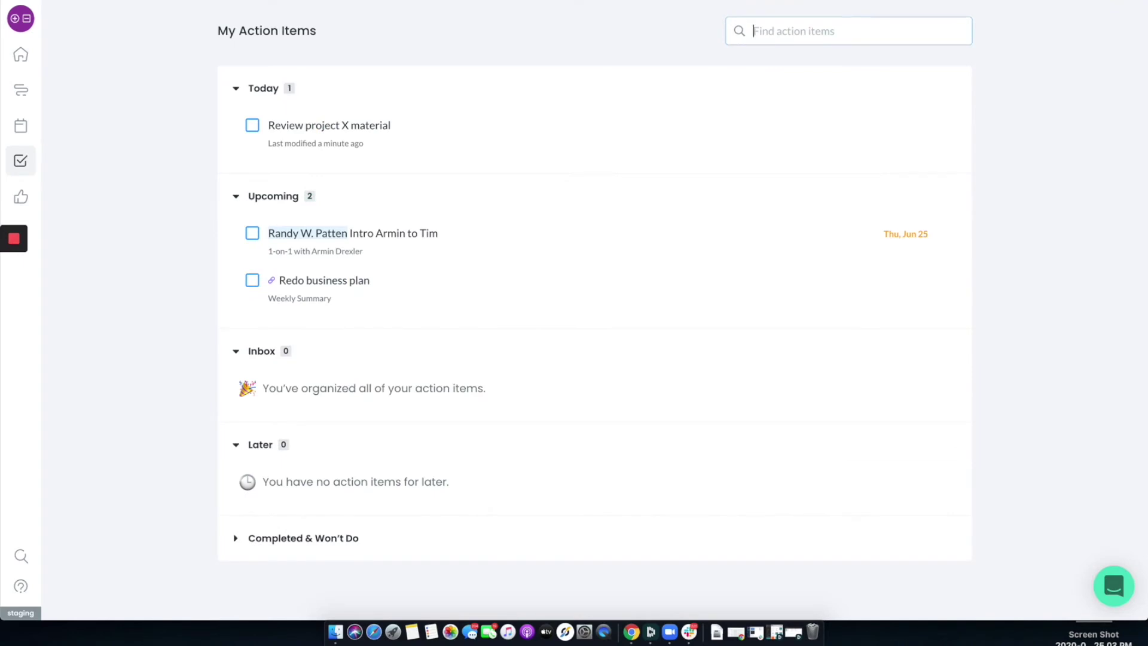
{"action": "left_click", "coordinate": [943, 135]}
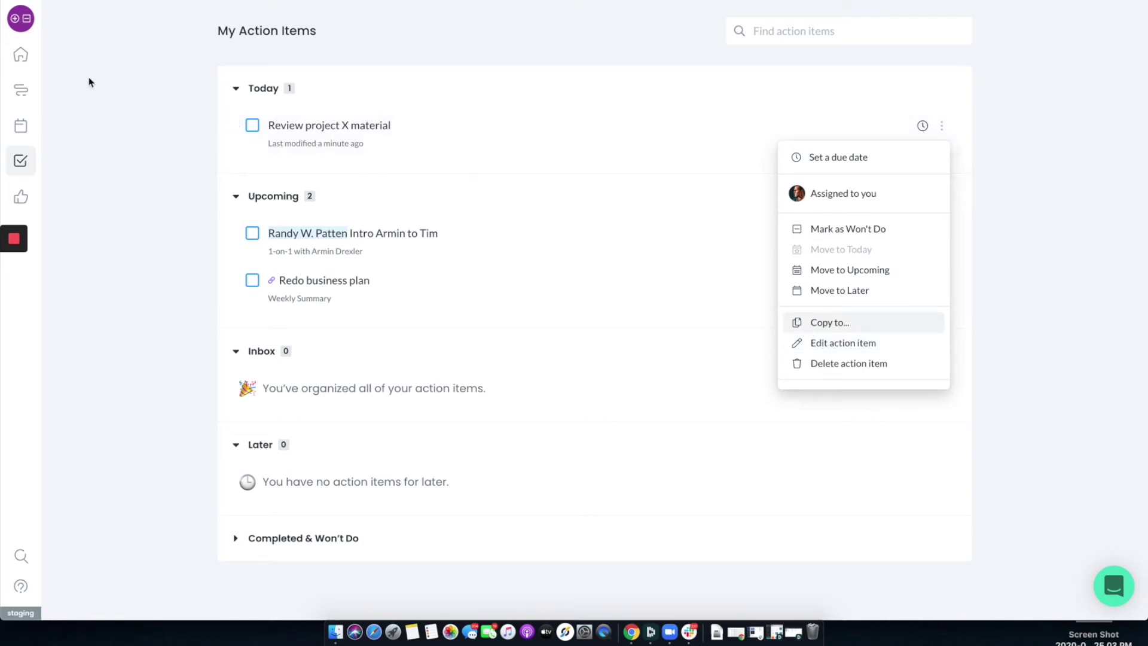
{"action": "left_click", "coordinate": [144, 152]}
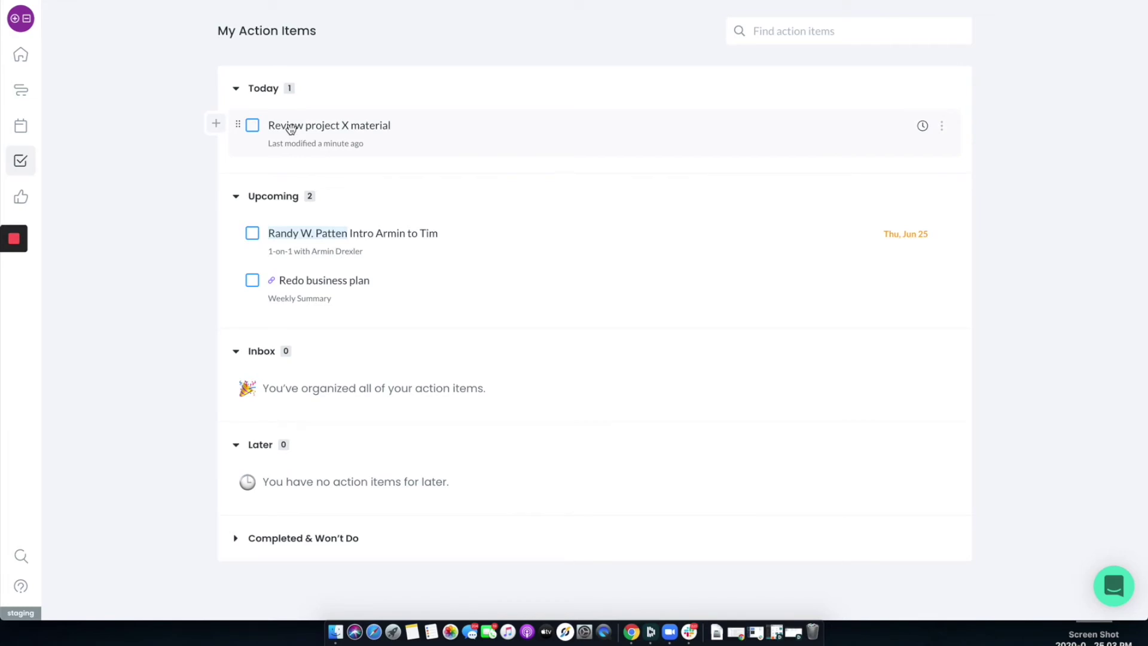
Step: In the Daily planner stream, check the item's linked streams and mark 'Review project X material' done
{"action": "left_click", "coordinate": [21, 93]}
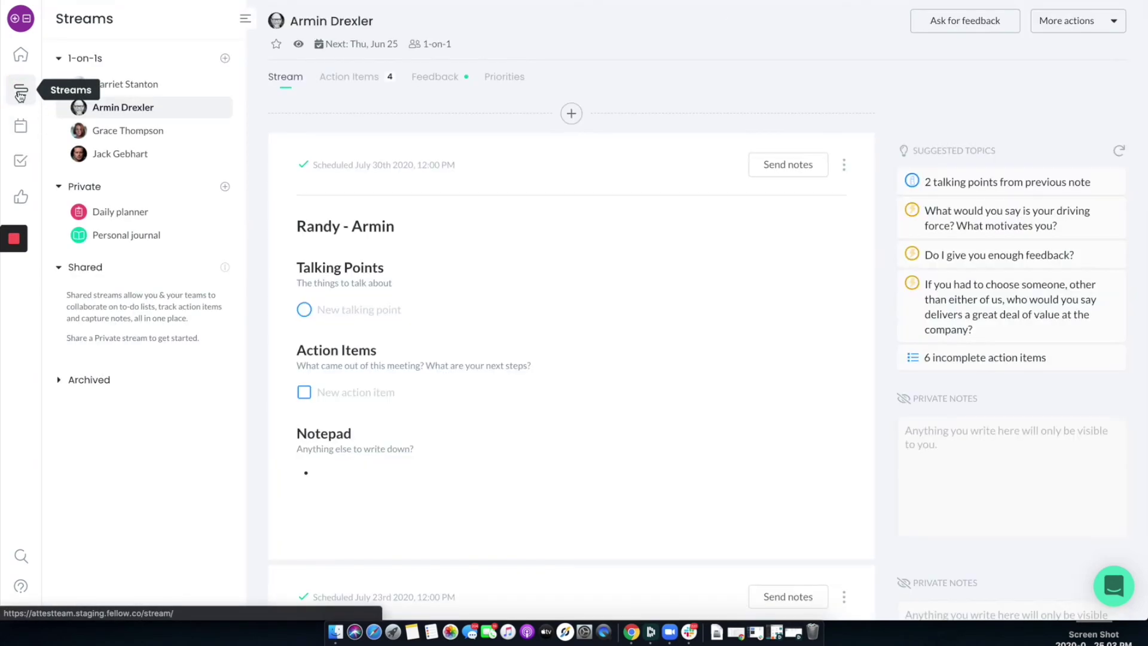
{"action": "left_click", "coordinate": [108, 213]}
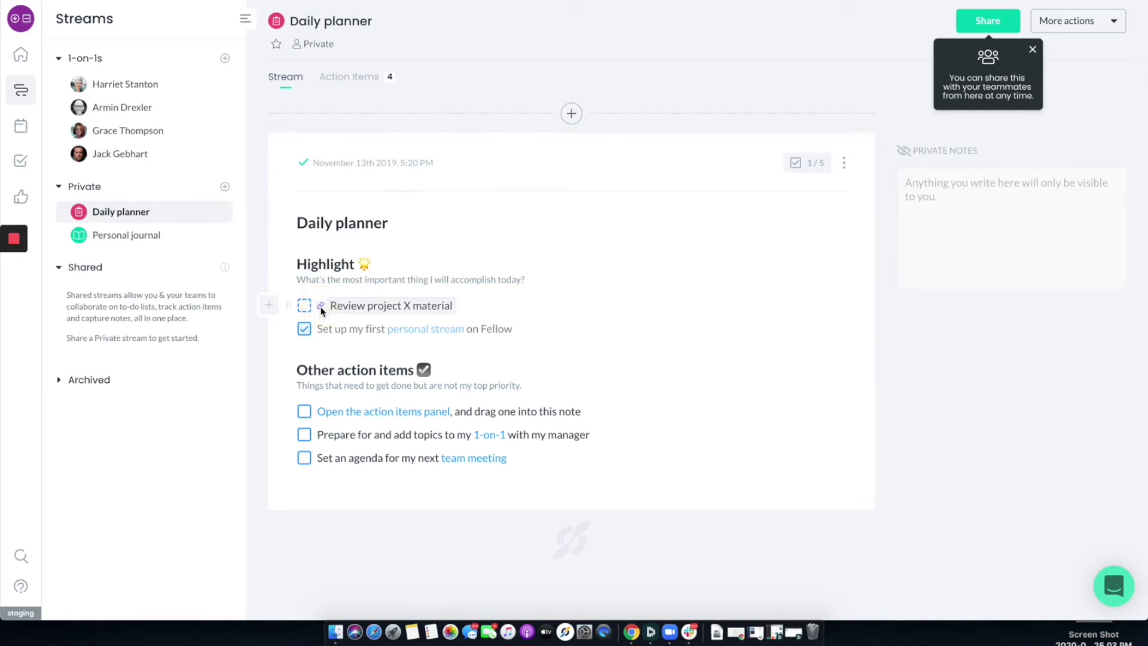
{"action": "left_click", "coordinate": [320, 306]}
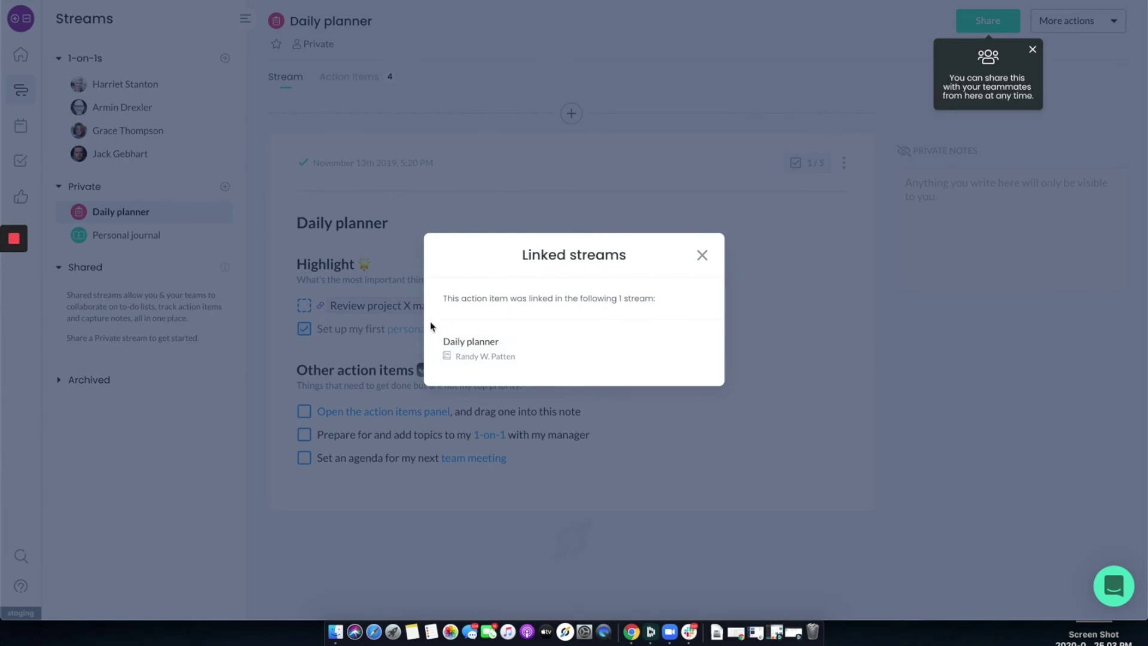
{"action": "left_click", "coordinate": [714, 255]}
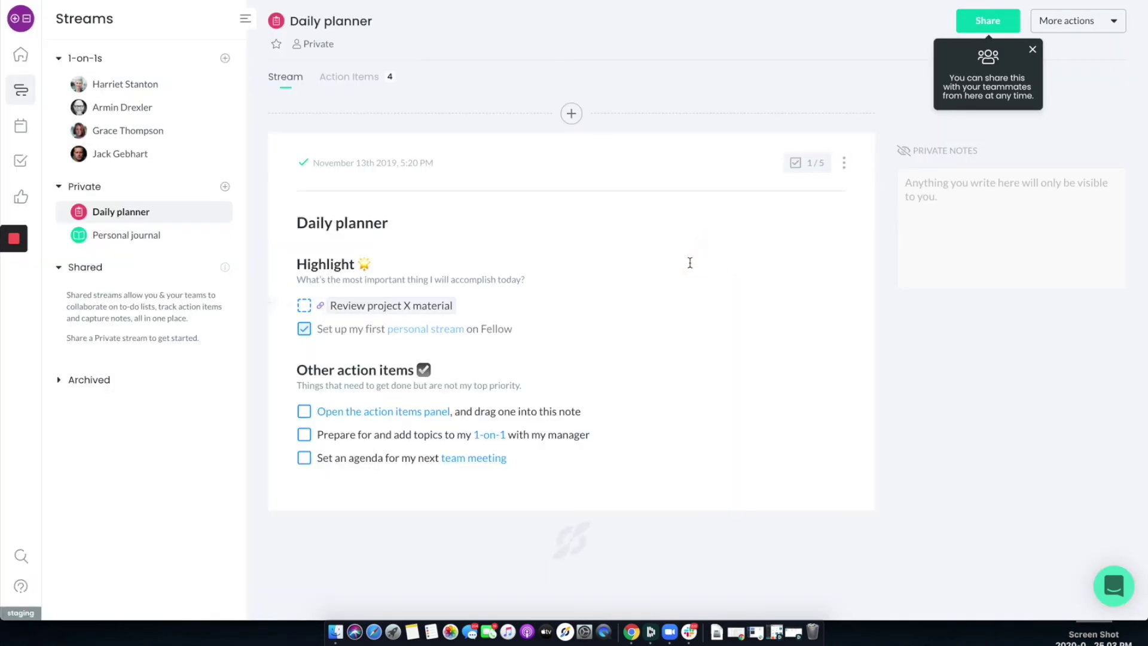
{"action": "left_click", "coordinate": [305, 307]}
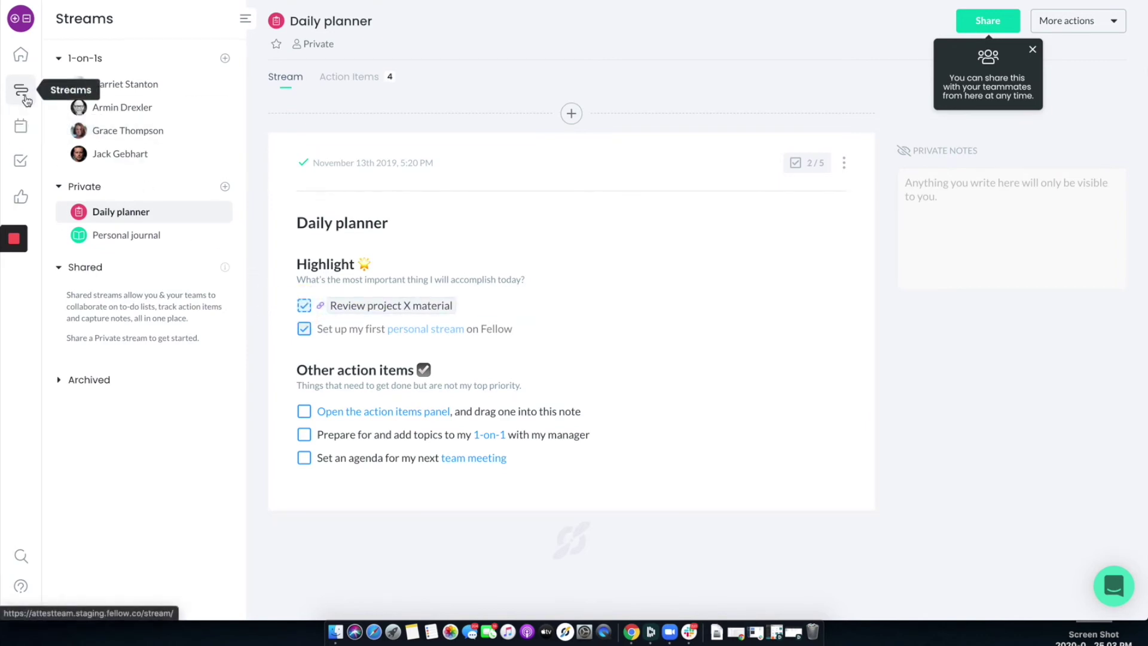
Step: Confirm 'Review project X material' now appears under Completed & Won't Do in My Action Items
{"action": "left_click", "coordinate": [21, 160]}
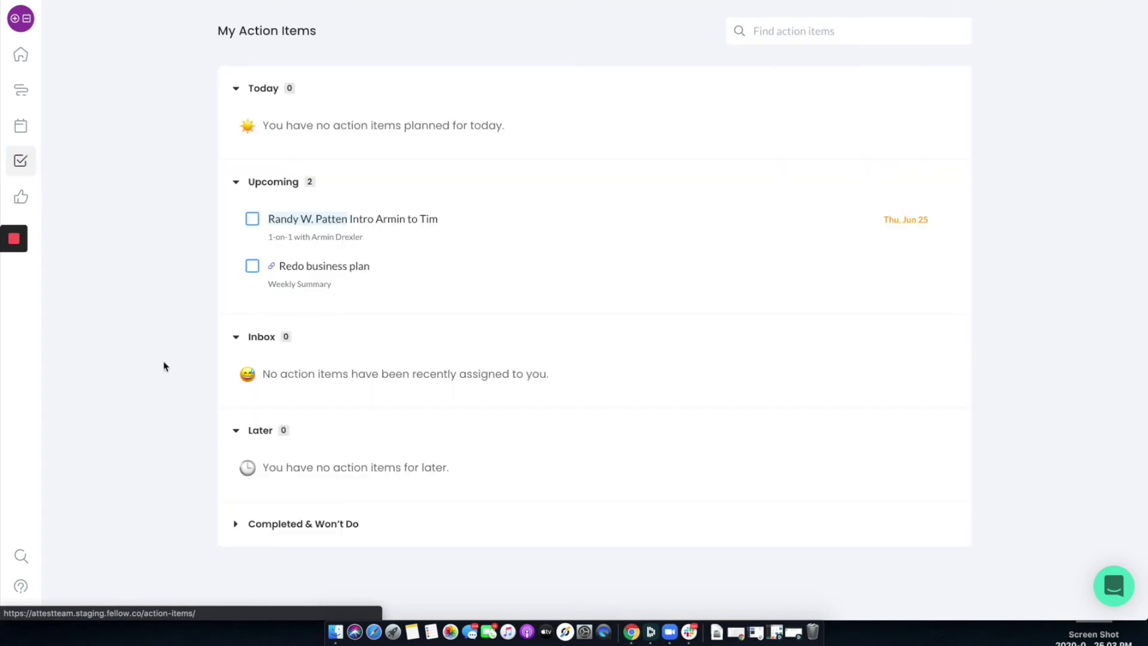
{"action": "left_click", "coordinate": [236, 523]}
{"action": "scroll", "coordinate": [238, 530], "scroll_direction": "down", "scroll_amount": 1}
{"action": "scroll", "coordinate": [238, 530], "scroll_direction": "down", "scroll_amount": 3}
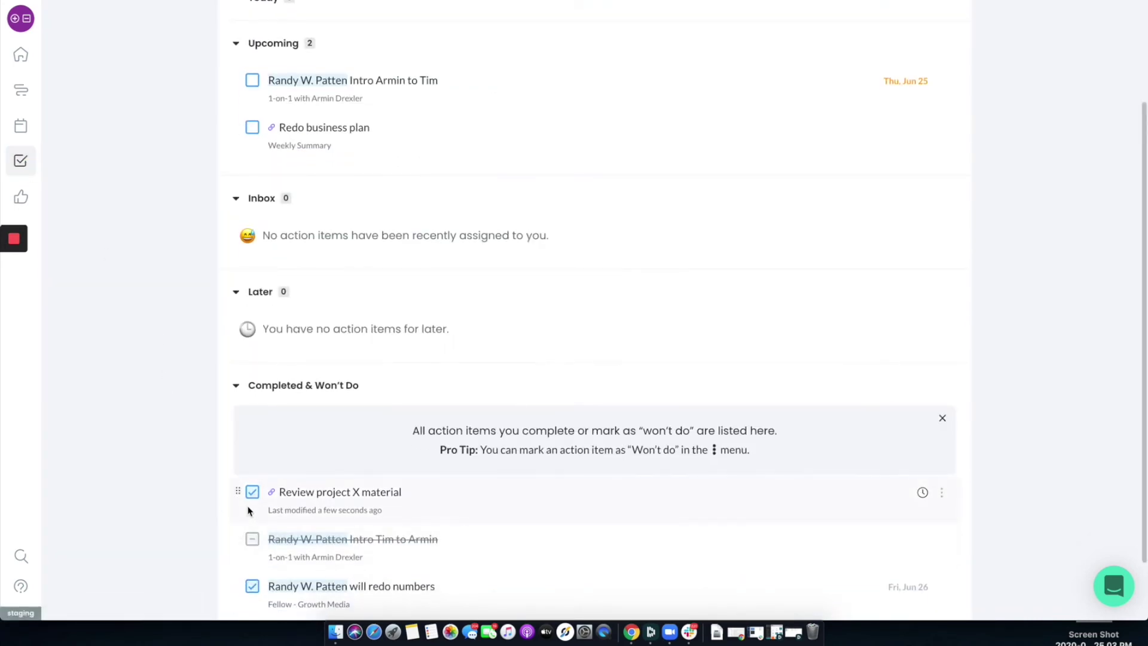
{"action": "left_click", "coordinate": [235, 386]}
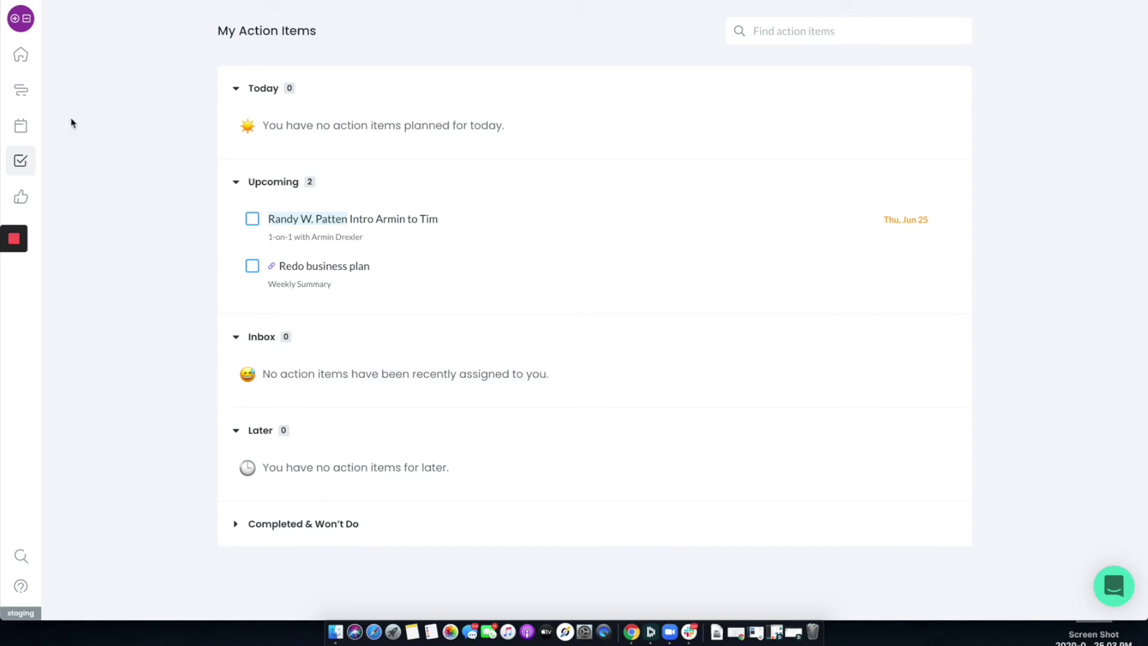
Step: Show the four open action items of the My Report 1-on-1 stream, sorted by Status
{"action": "left_click", "coordinate": [16, 90]}
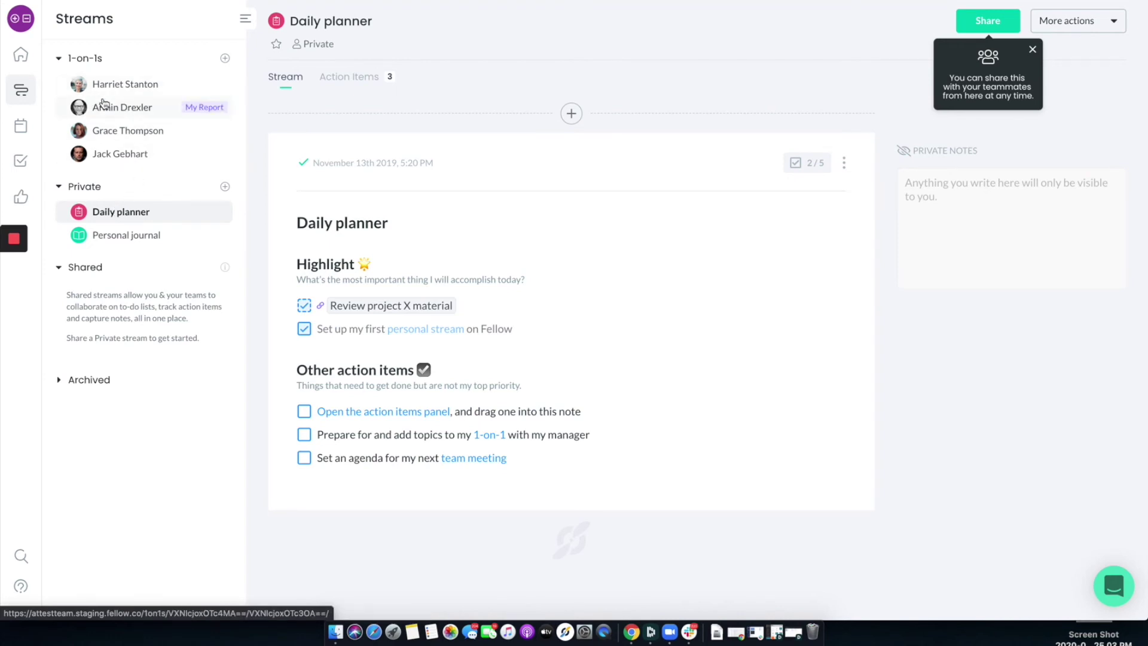
{"action": "left_click", "coordinate": [112, 109]}
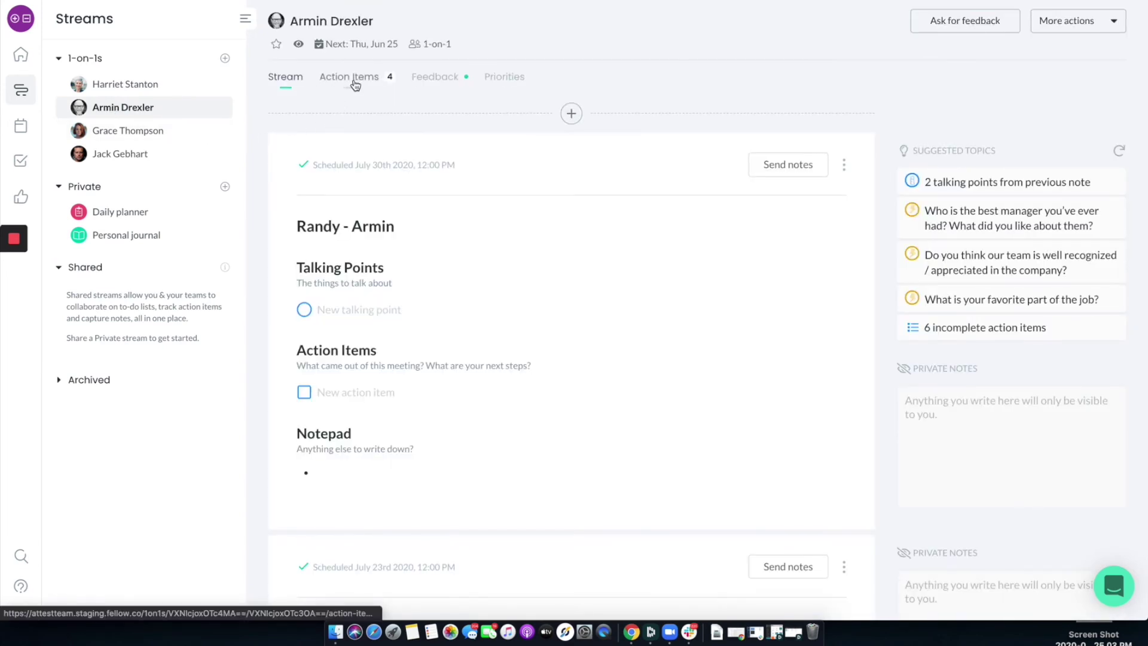
{"action": "left_click", "coordinate": [353, 84]}
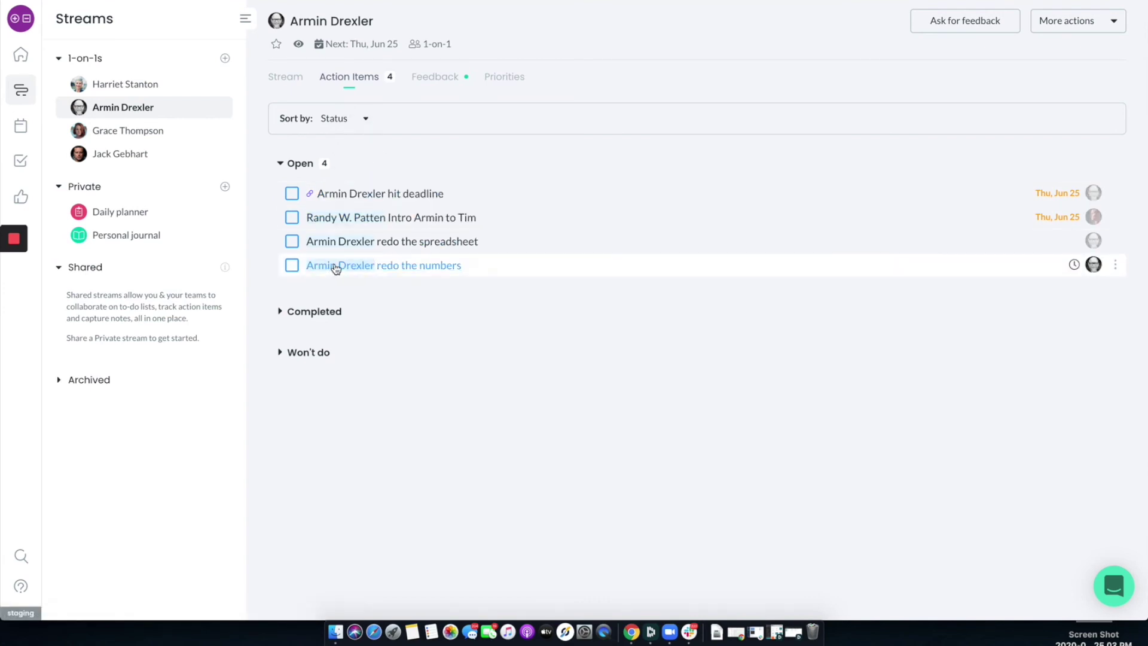
{"action": "left_click", "coordinate": [367, 120]}
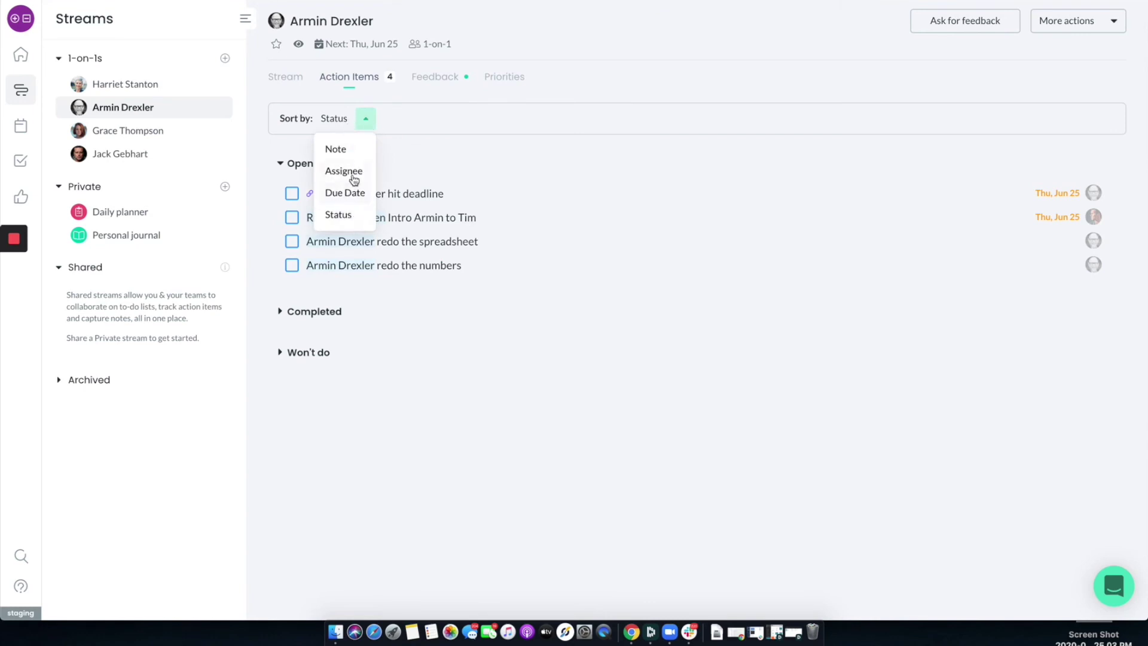
{"action": "left_click", "coordinate": [371, 118]}
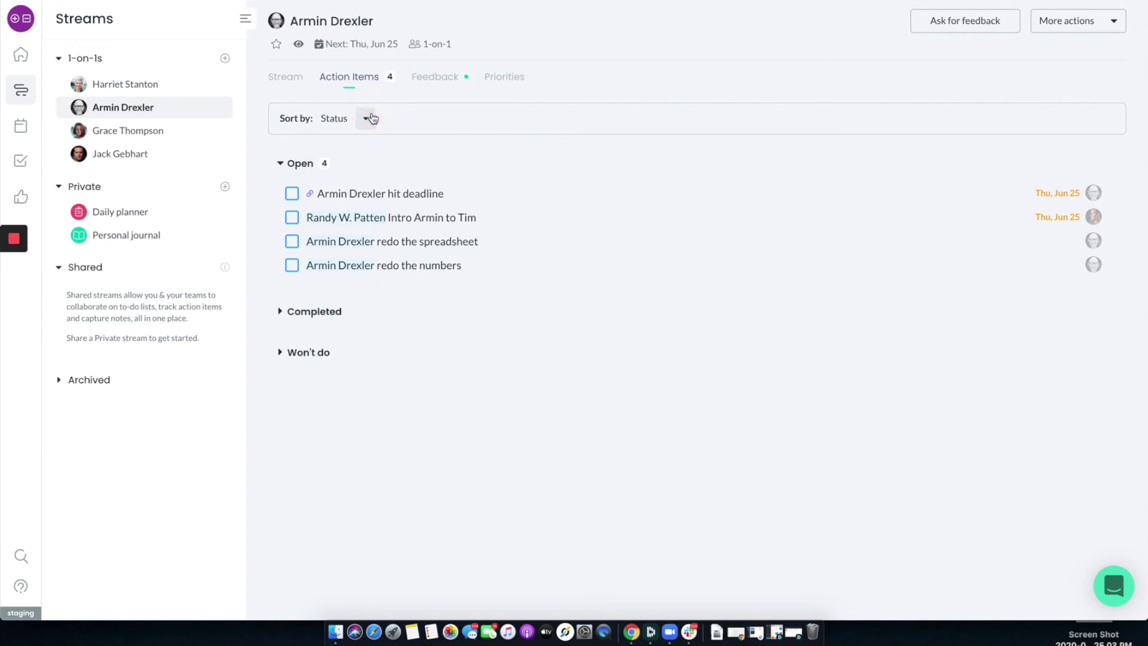
Step: Find the recurring Weekly Summary meeting in the Meetings list and open its notes
{"action": "left_click", "coordinate": [22, 126]}
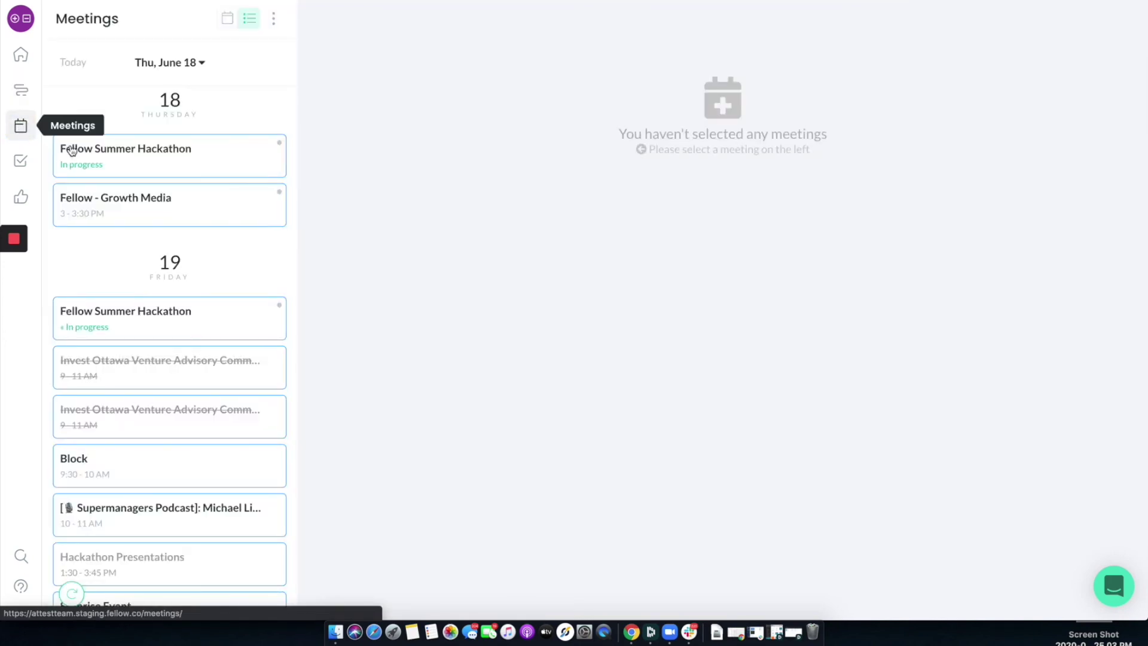
{"action": "scroll", "coordinate": [136, 257], "scroll_direction": "down", "scroll_amount": 2}
{"action": "scroll", "coordinate": [136, 256], "scroll_direction": "down", "scroll_amount": 3}
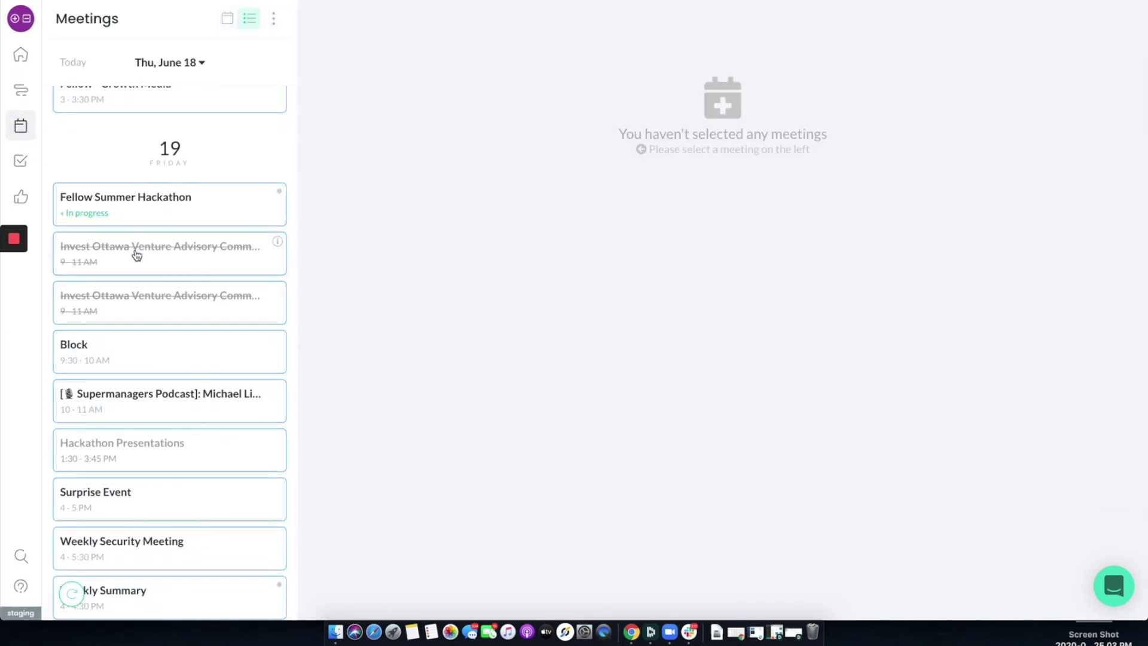
{"action": "scroll", "coordinate": [136, 264], "scroll_direction": "down", "scroll_amount": 3}
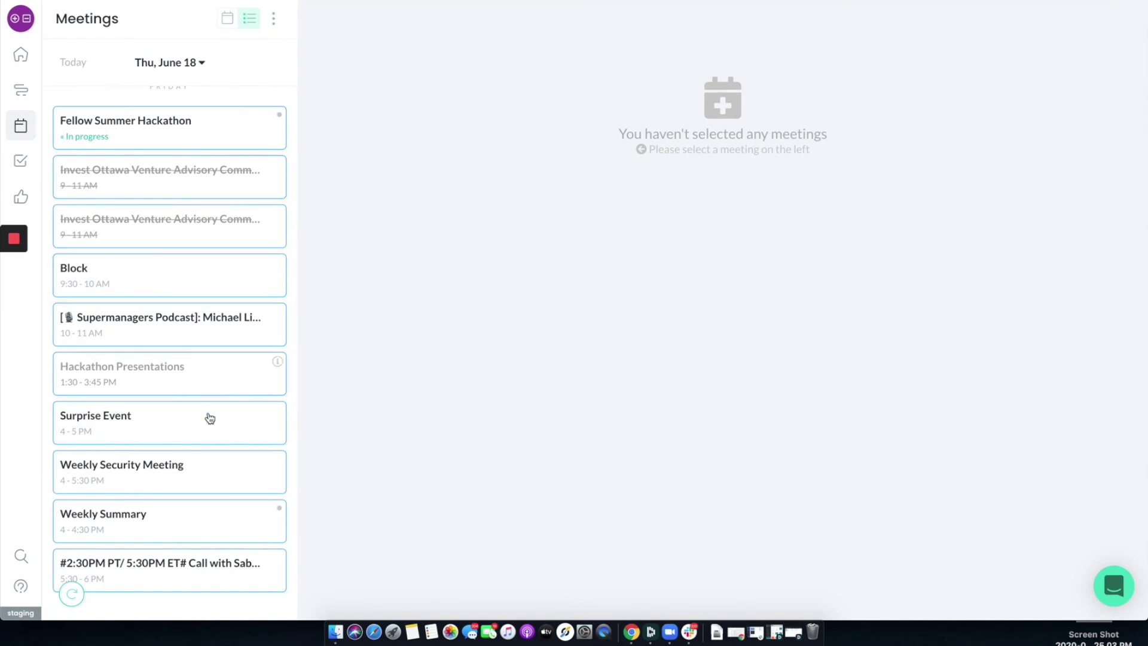
{"action": "left_click", "coordinate": [202, 525]}
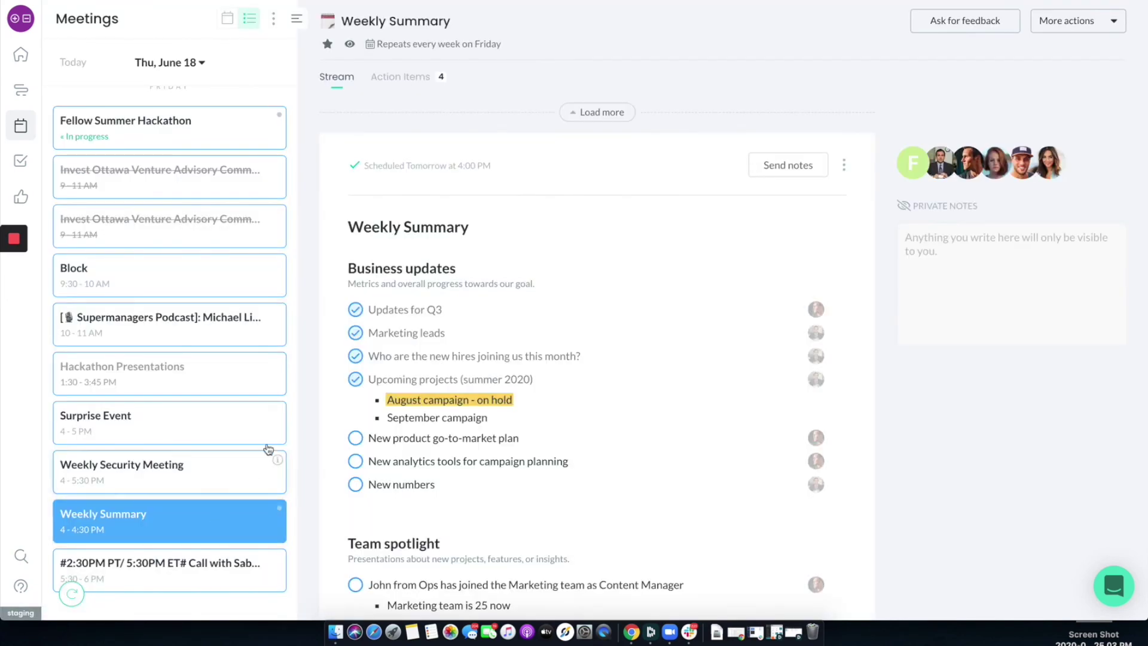
Step: Group Weekly Summary action items by Assignee, expand the past-due group, then return to My Action Items
{"action": "left_click", "coordinate": [398, 81]}
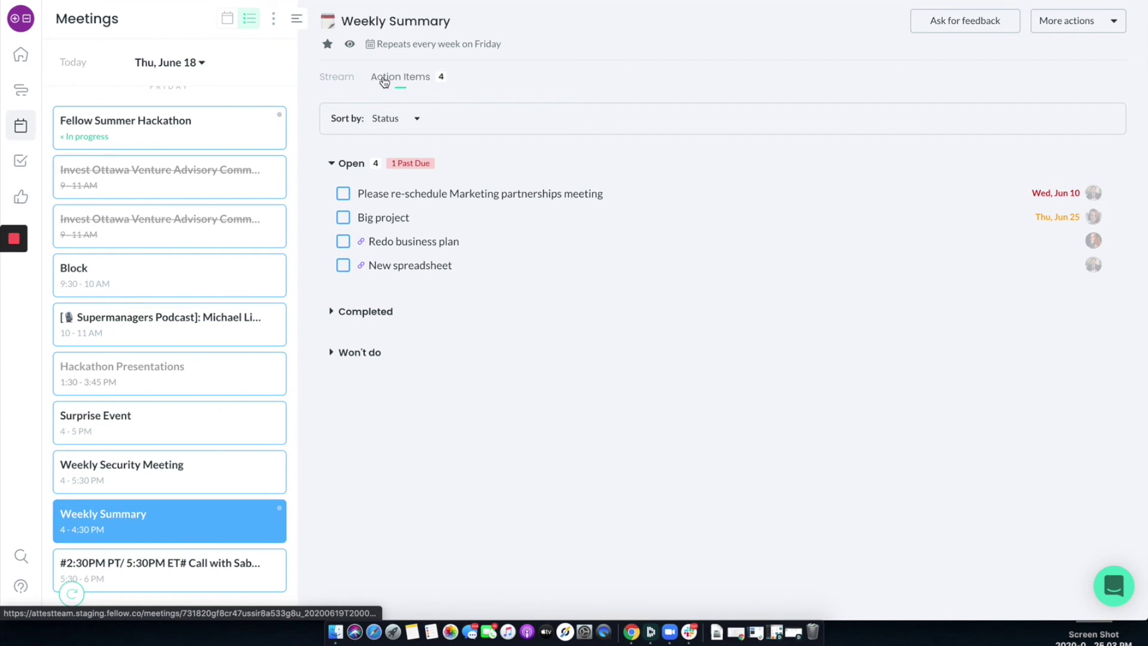
{"action": "left_click", "coordinate": [422, 119]}
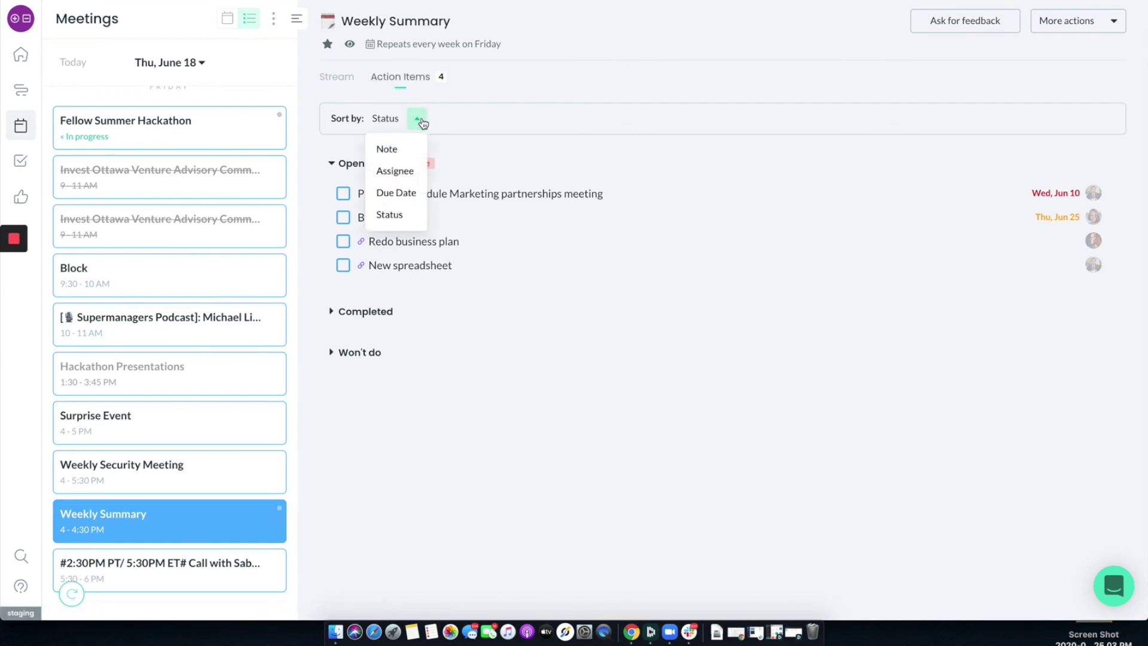
{"action": "left_click", "coordinate": [412, 174]}
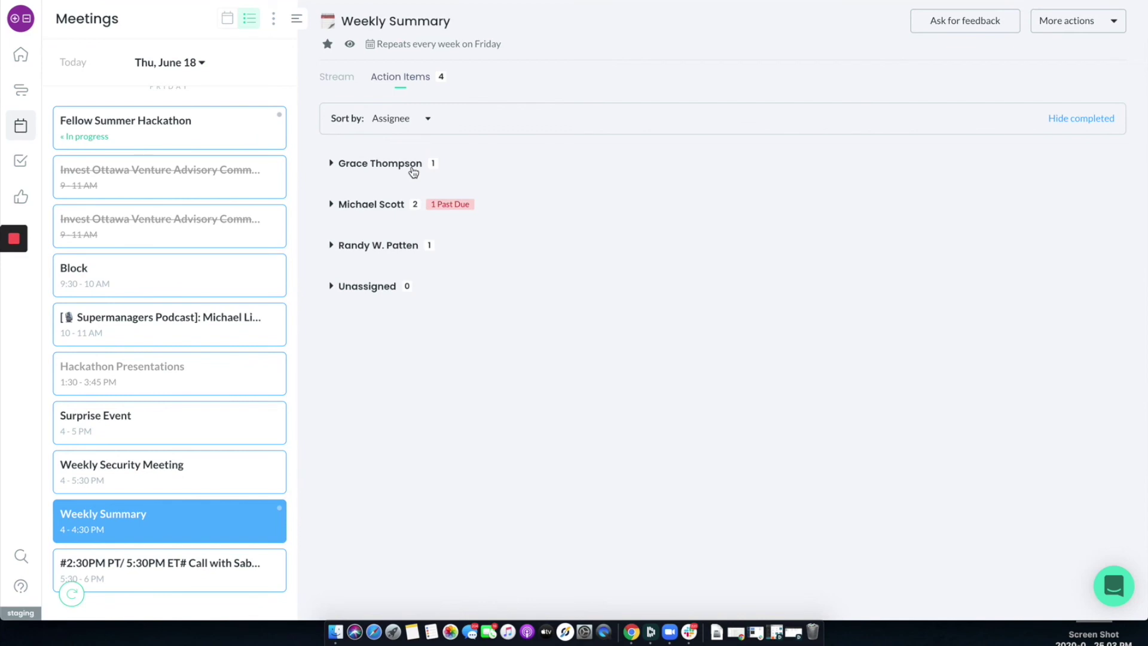
{"action": "left_click", "coordinate": [330, 205]}
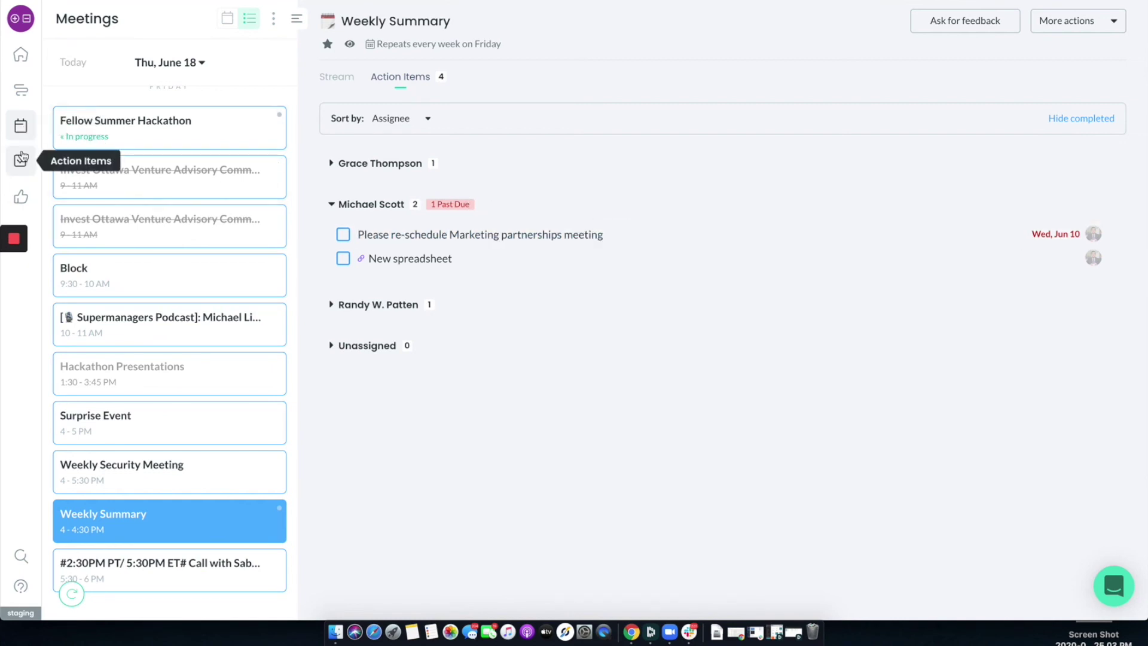
{"action": "left_click", "coordinate": [22, 158]}
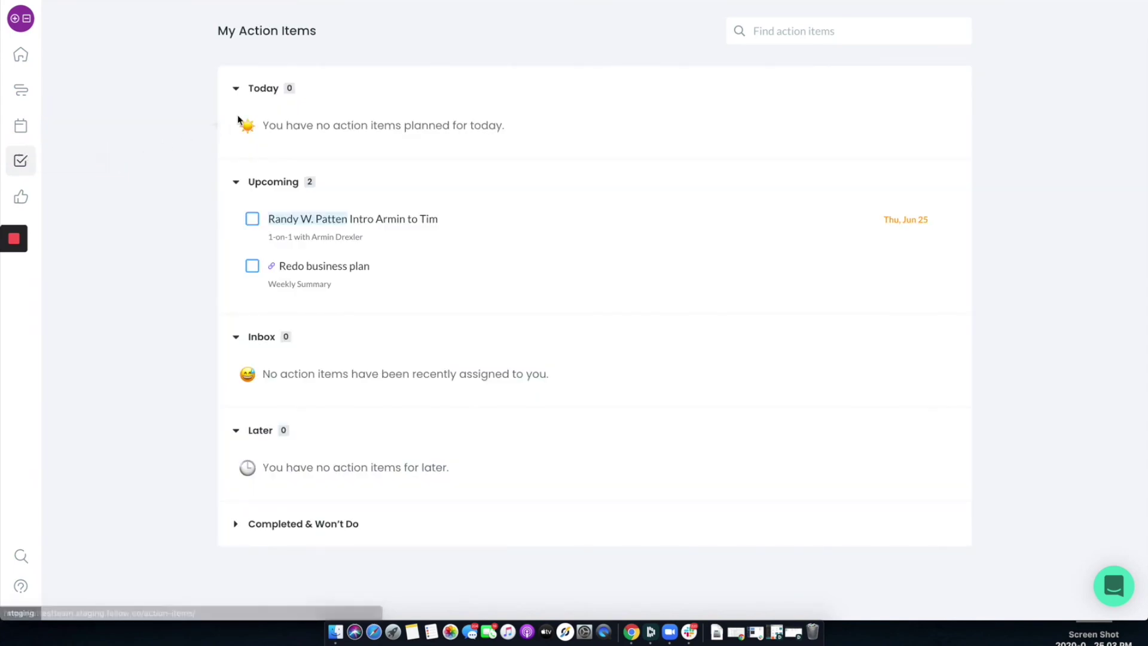